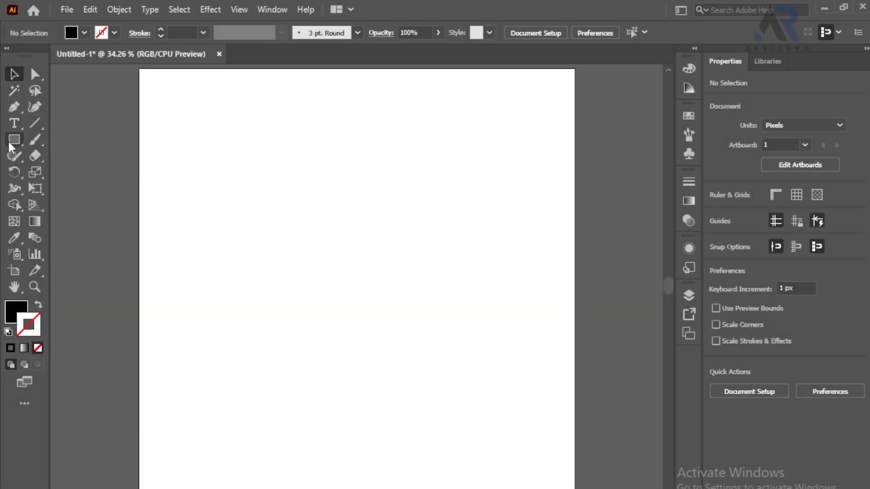
# Draw a black rectangle about 276 by 153 px in the lower part of the artboard and centre it horizontally on the artboard.
pyautogui.click(14, 140)
pyautogui.click(64, 137)
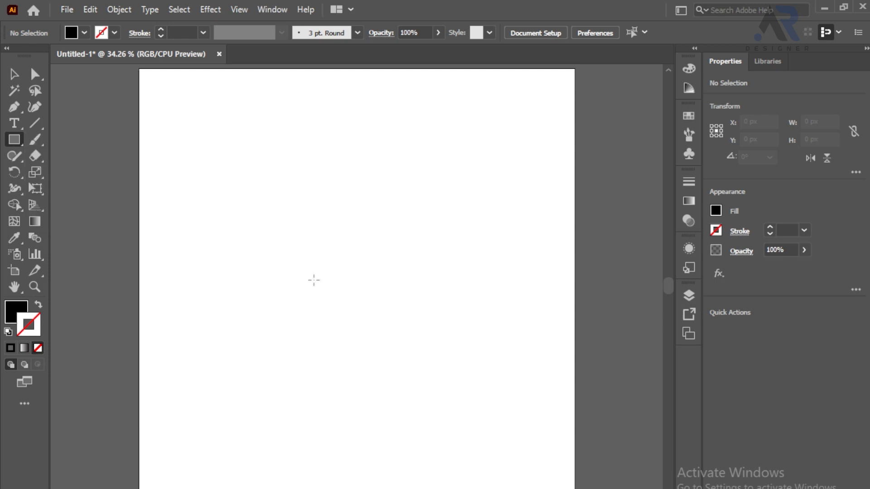
pyautogui.moveTo(276, 379); pyautogui.dragTo(387, 441)
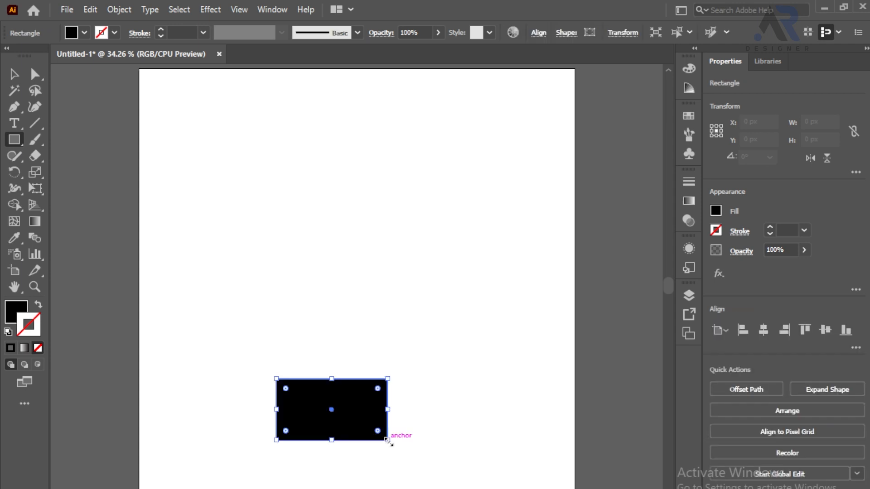
pyautogui.click(15, 74)
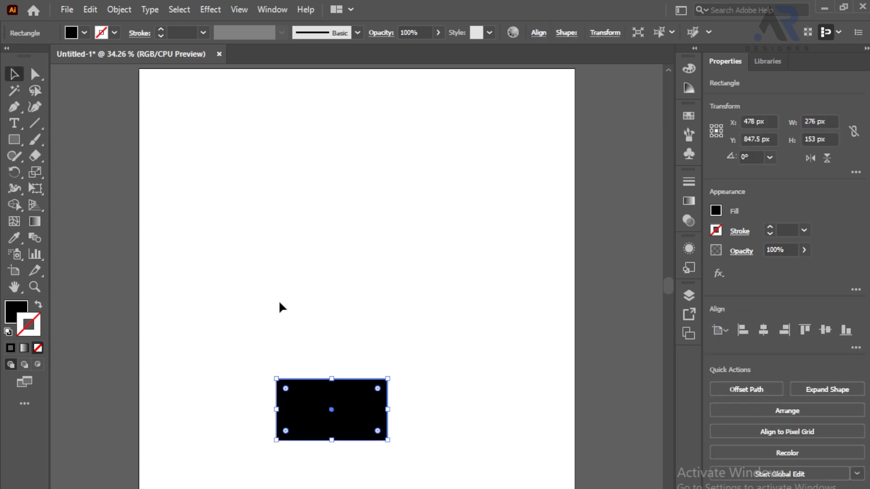
pyautogui.click(763, 331)
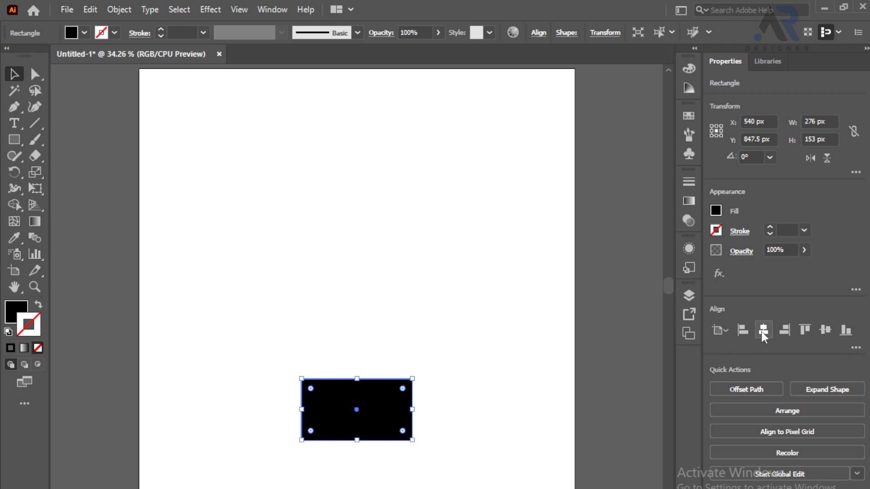
pyautogui.click(426, 415)
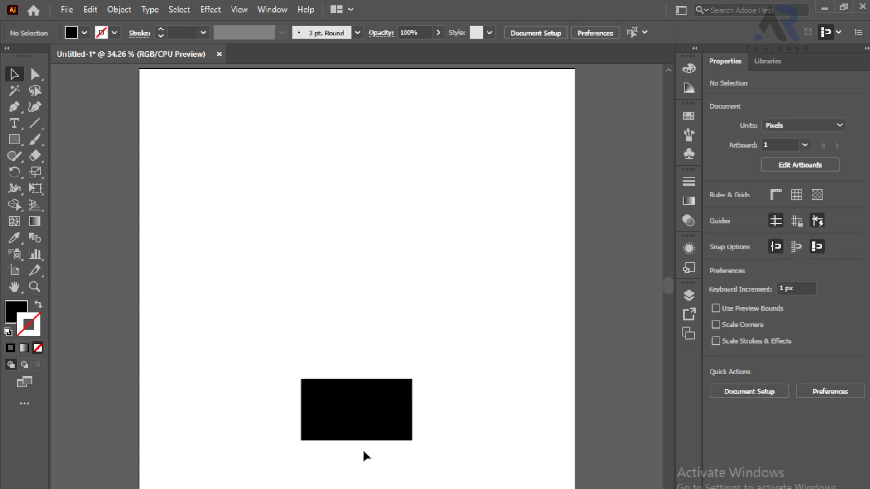
# Move the black rectangle straight up by about 132 px.
pyautogui.hotkey('ctrl', '+')
pyautogui.scroll(-4, 450, 423)
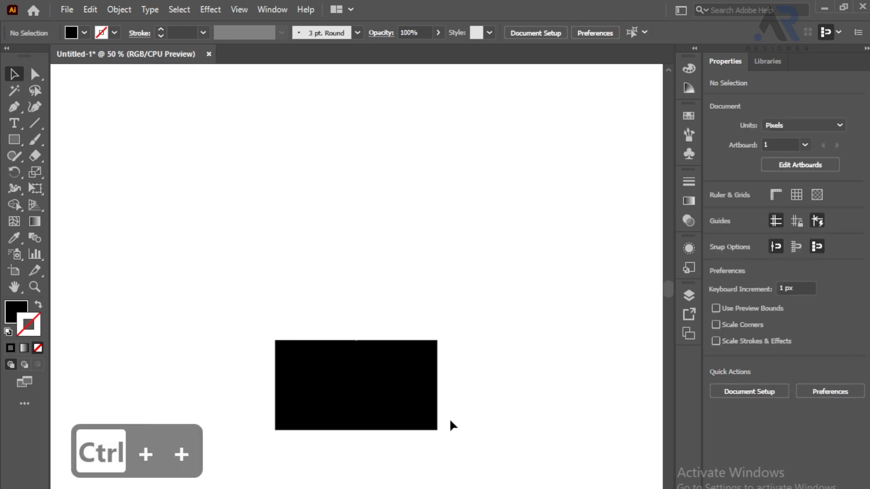
pyautogui.click(400, 322)
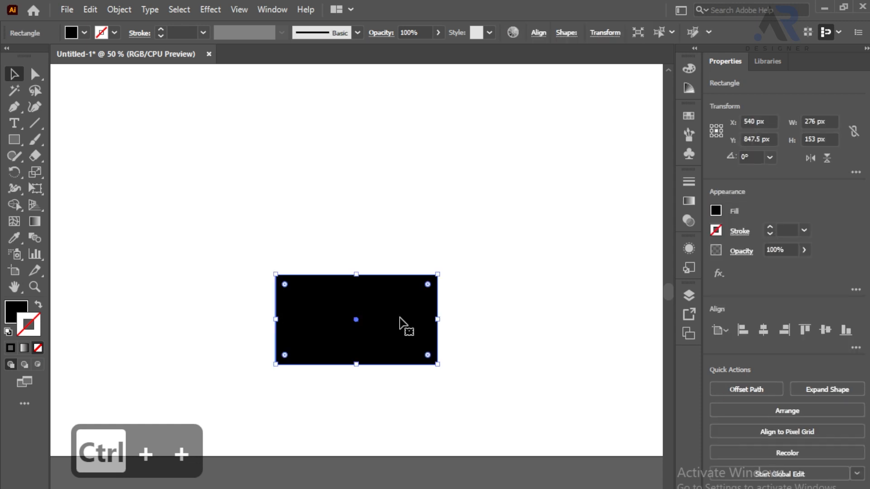
pyautogui.moveTo(401, 325); pyautogui.dragTo(401, 245)
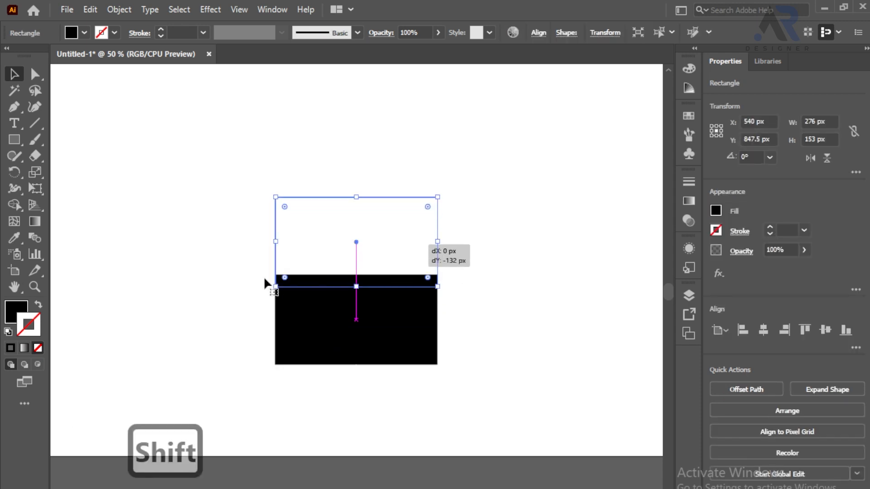
# Remove the rectangle's fill and give it a black 1 pt stroke.
pyautogui.click(8, 311)
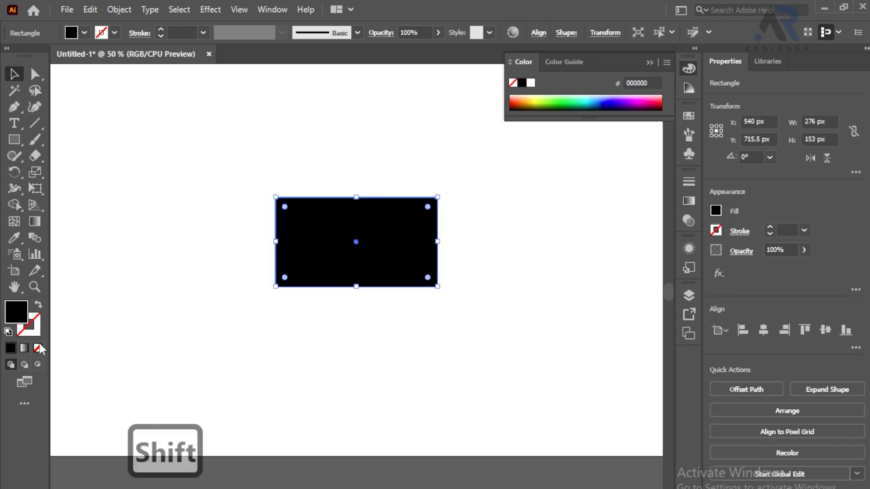
pyautogui.click(39, 347)
pyautogui.click(131, 334)
pyautogui.moveTo(241, 187); pyautogui.dragTo(499, 367)
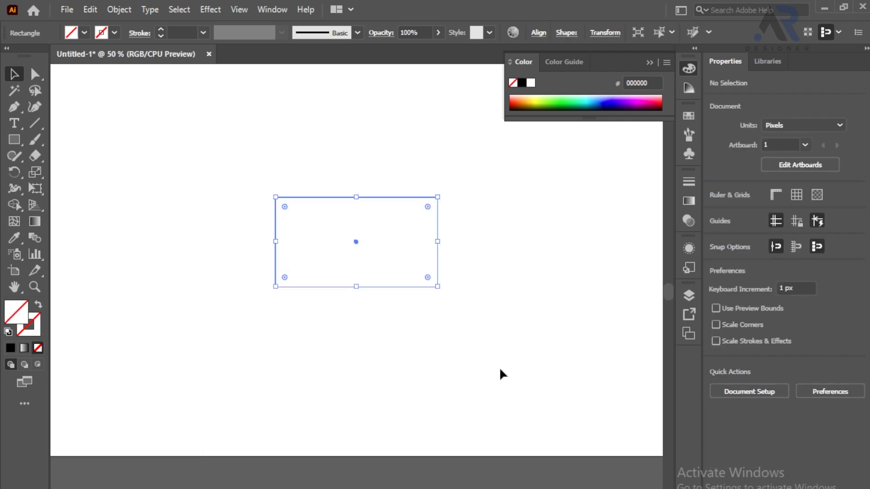
pyautogui.click(16, 347)
pyautogui.click(271, 348)
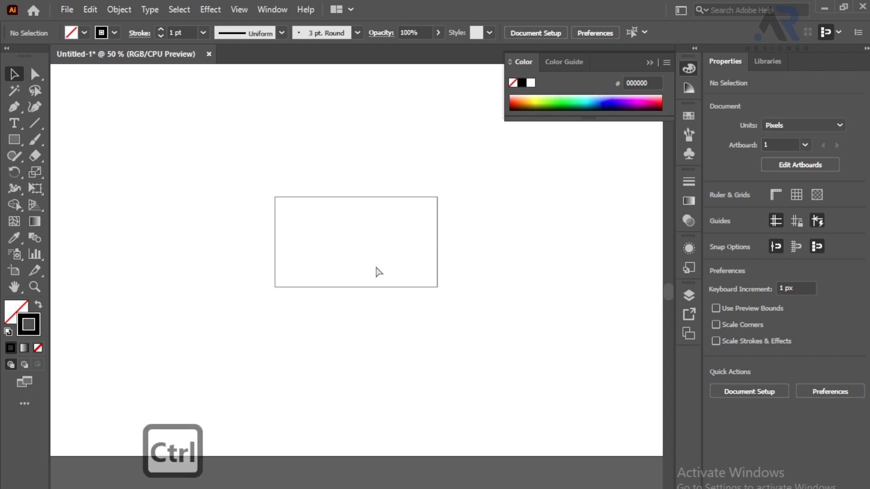
# Duplicate the outlined rectangle directly beneath the original and shorten the copy to about 90 px high.
pyautogui.hotkey('ctrl', '+')
pyautogui.moveTo(529, 204); pyautogui.dragTo(373, 297)
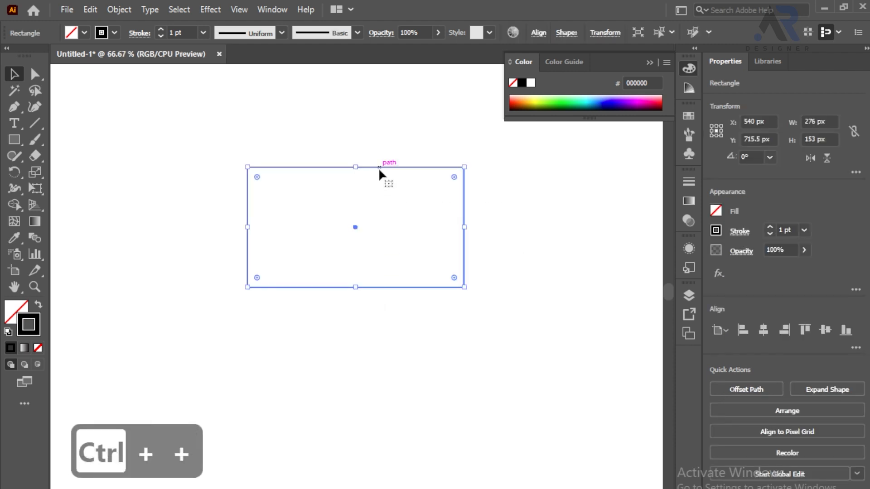
pyautogui.moveTo(379, 167); pyautogui.dragTo(374, 287)
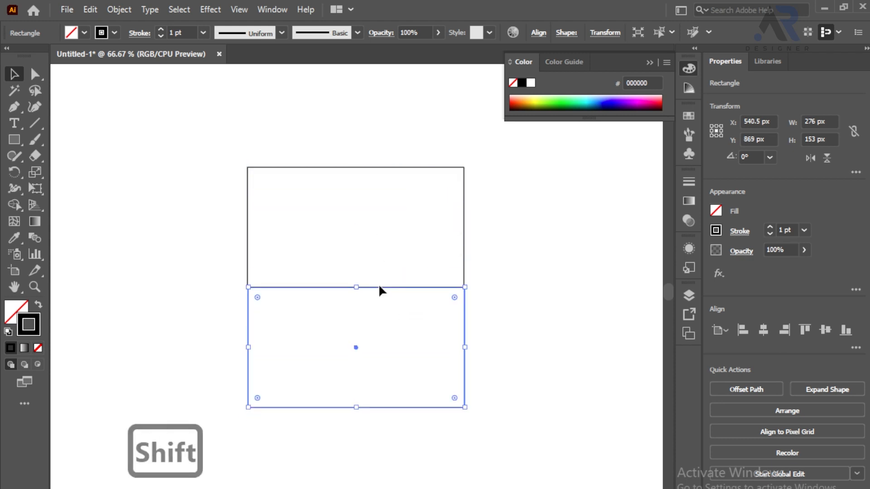
pyautogui.click(546, 407)
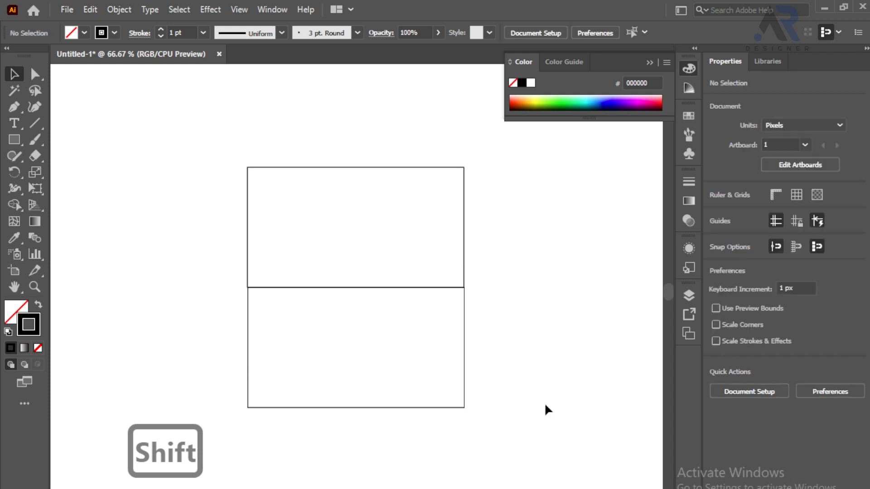
pyautogui.click(384, 408)
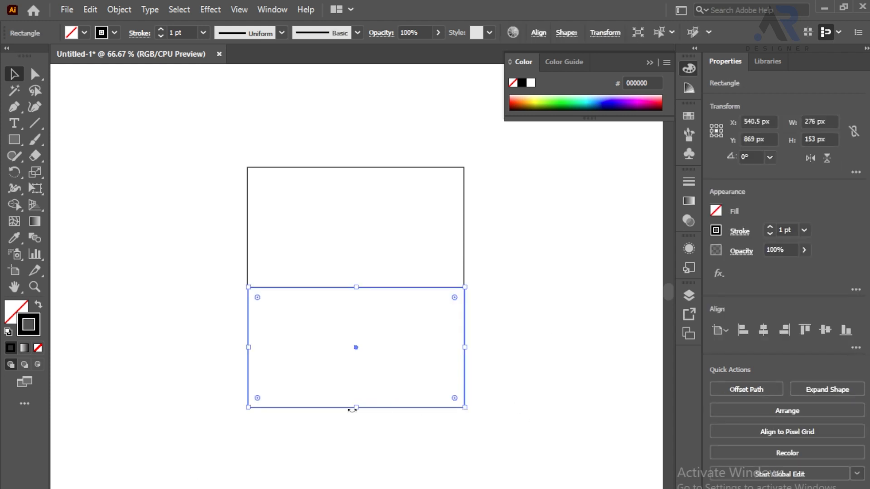
pyautogui.moveTo(358, 410); pyautogui.dragTo(369, 360)
# Scale the lower rectangle's two bottom anchor points horizontally inward to turn it into a symmetrical trapezoid.
pyautogui.click(35, 74)
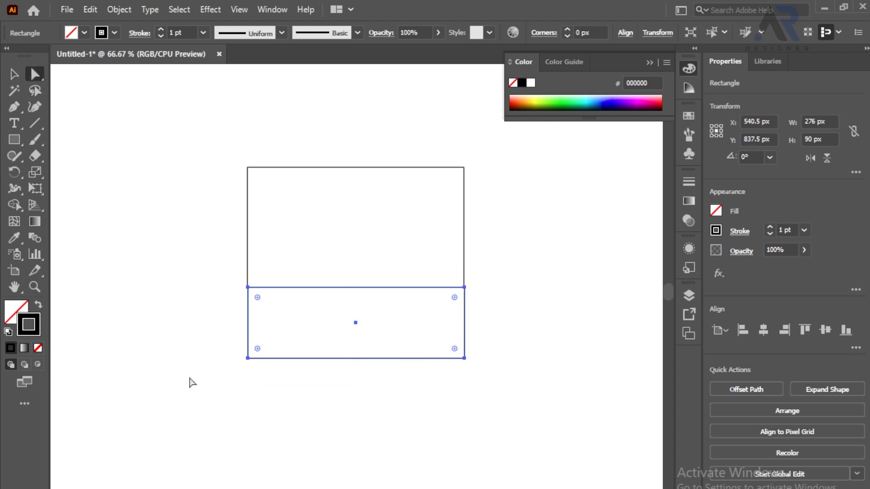
pyautogui.click(198, 342)
pyautogui.moveTo(195, 329); pyautogui.dragTo(522, 429)
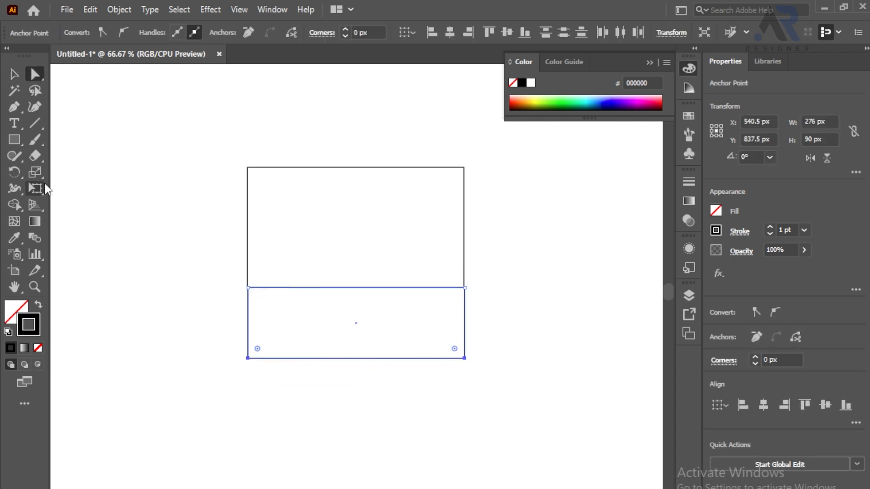
pyautogui.click(40, 174)
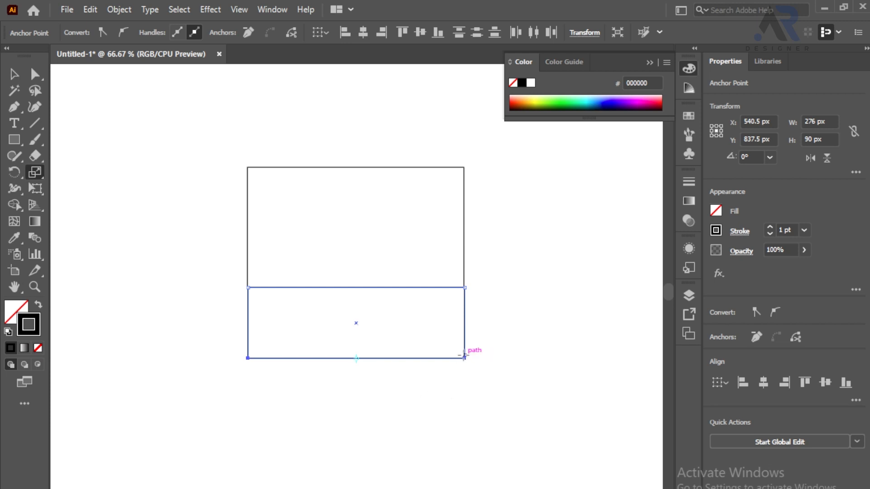
pyautogui.moveTo(464, 357); pyautogui.dragTo(416, 358)
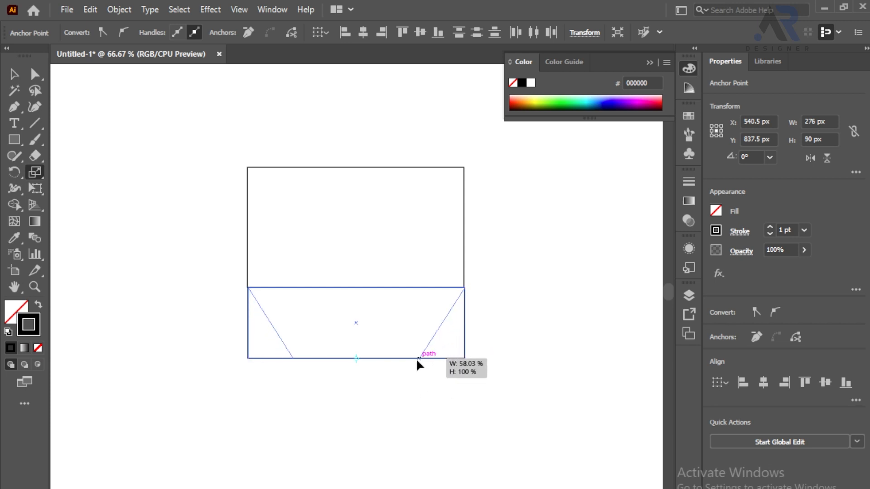
pyautogui.moveTo(416, 358); pyautogui.dragTo(429, 357)
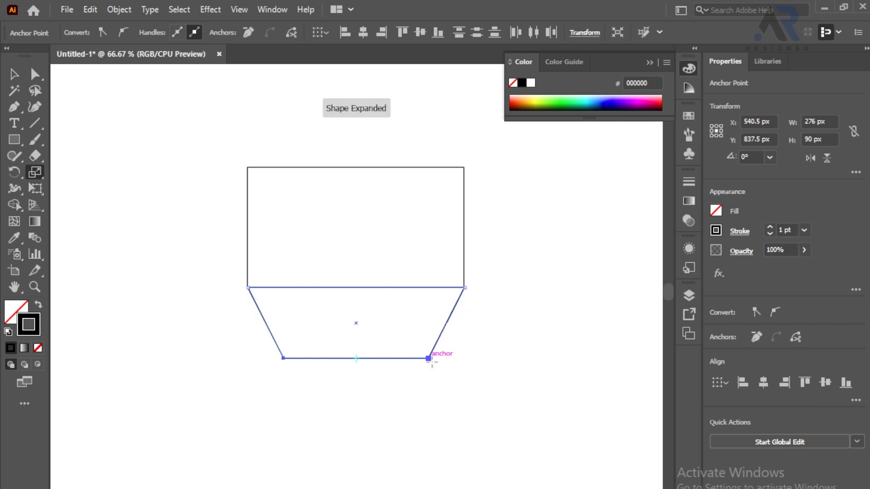
pyautogui.click(14, 74)
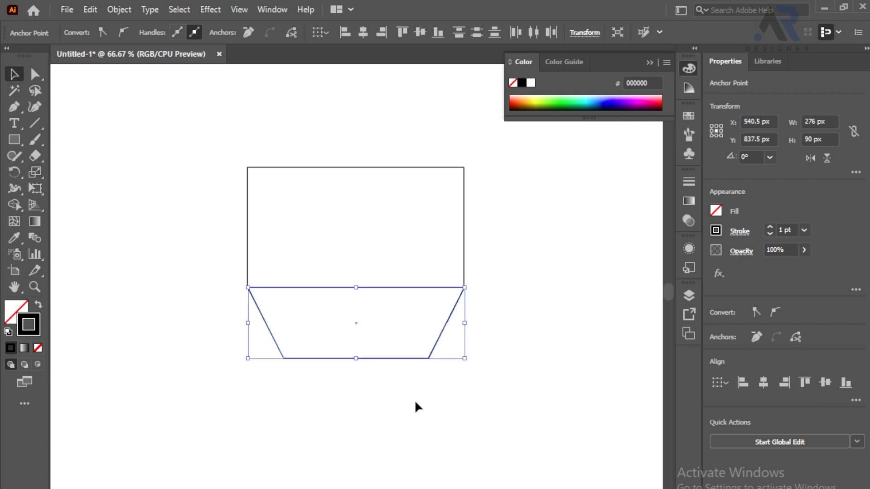
pyautogui.click(344, 390)
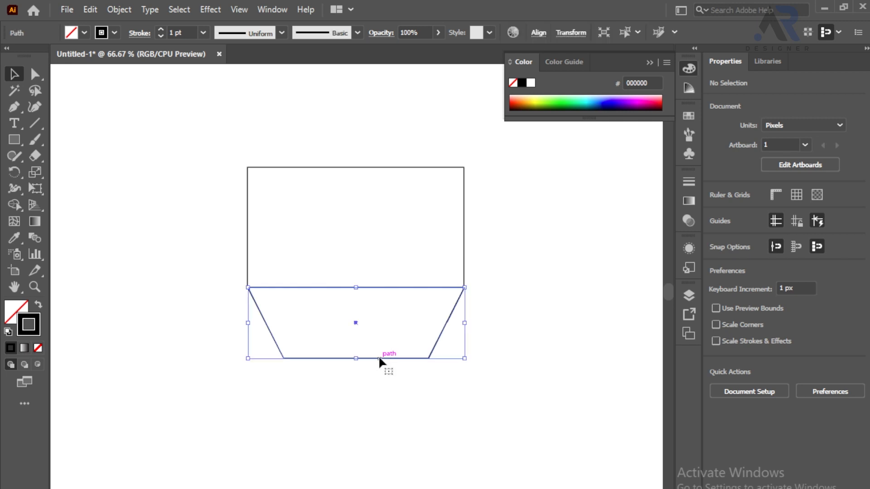
# Reduce the trapezoid's height to about 64.5 px from its bottom edge, keeping its top edge in place.
pyautogui.click(359, 358)
pyautogui.moveTo(358, 358); pyautogui.dragTo(357, 338)
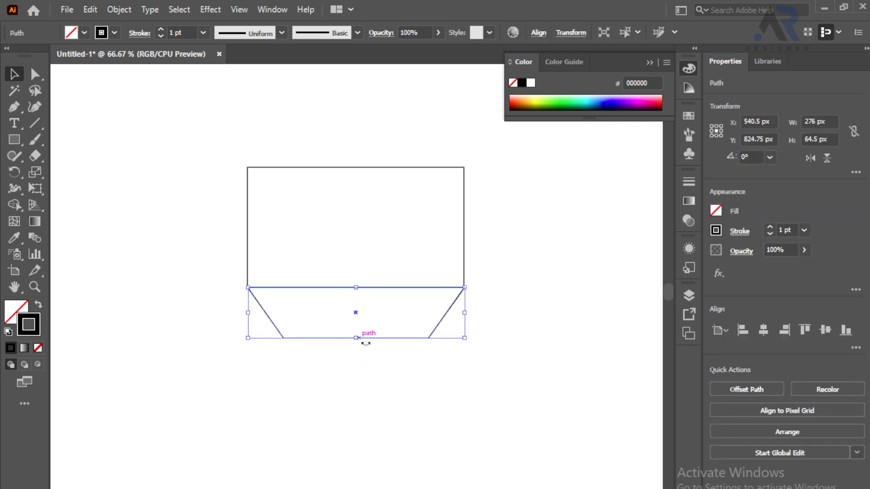
pyautogui.click(534, 350)
# Round the upper rectangle's two top corners to a radius of about 28.5 px.
pyautogui.scroll(3, 358, 254)
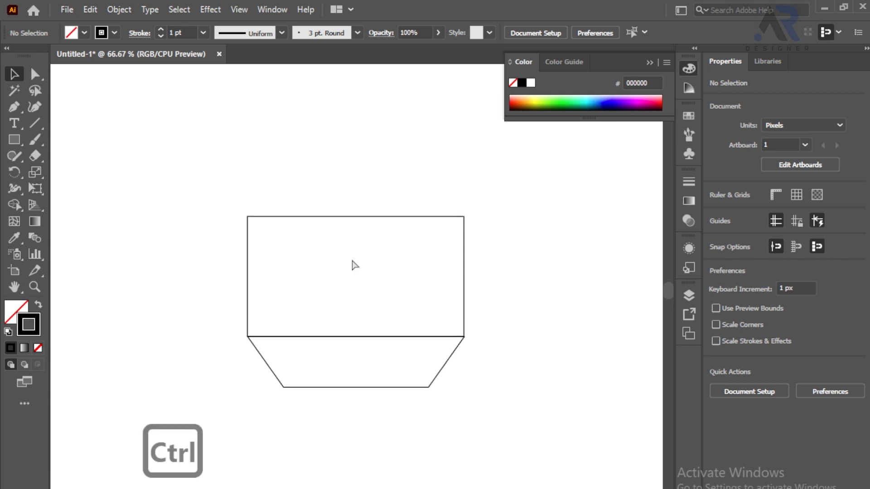
pyautogui.hotkey('ctrl', '+')
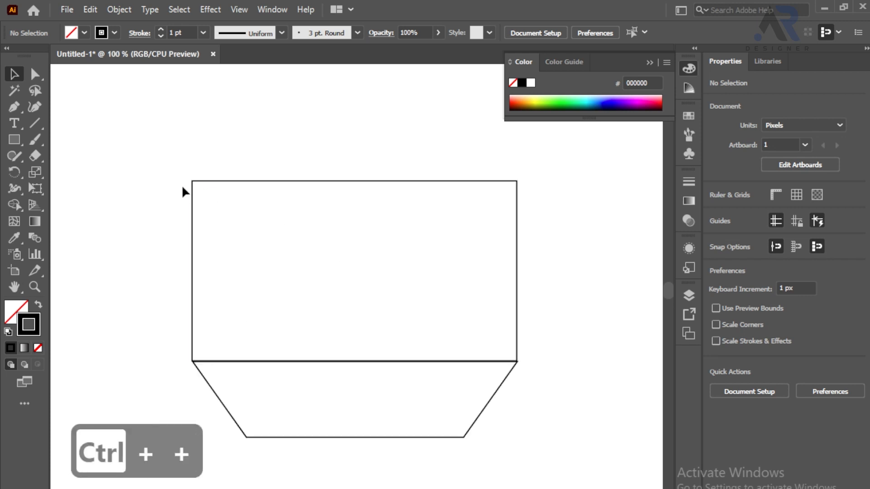
pyautogui.moveTo(136, 129); pyautogui.dragTo(419, 235)
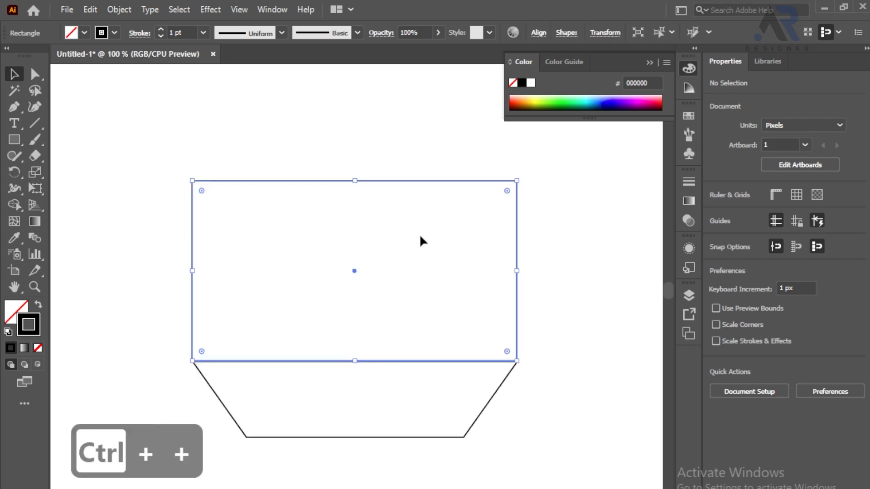
pyautogui.click(44, 76)
pyautogui.moveTo(170, 134); pyautogui.dragTo(607, 247)
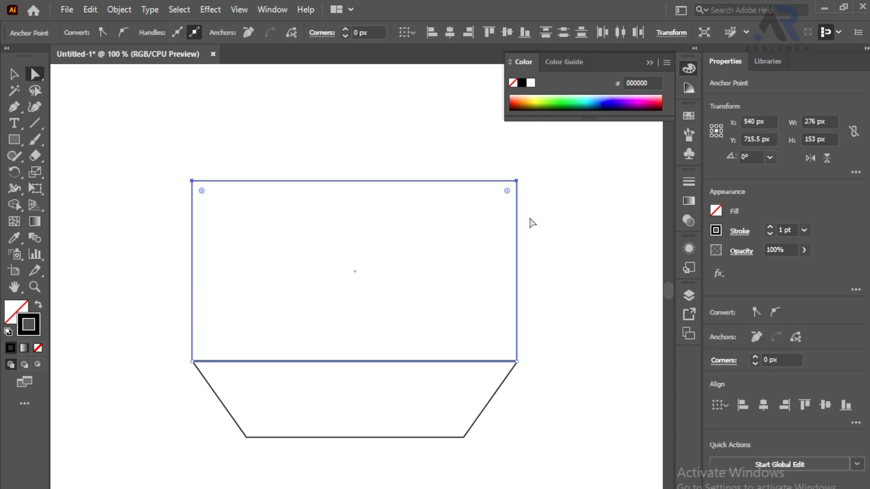
pyautogui.moveTo(507, 191); pyautogui.dragTo(494, 227)
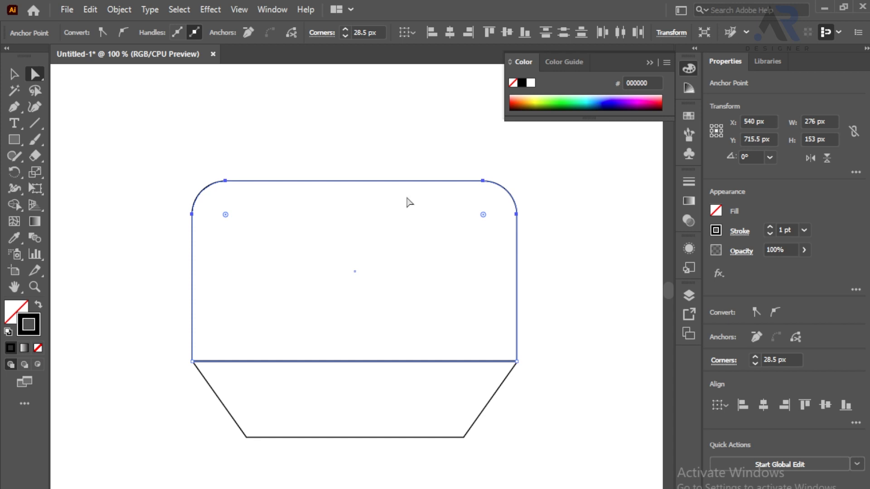
pyautogui.click(13, 74)
pyautogui.click(475, 293)
# Draw a bar about 187 by 24 px with fully rounded ends just below the trapezoid, centred horizontally on the artboard.
pyautogui.scroll(-5, 488, 305)
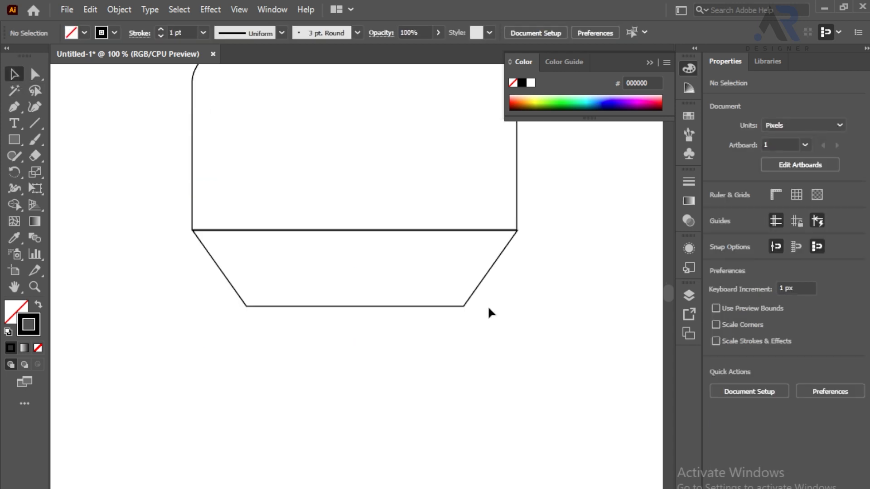
pyautogui.scroll(-1, 401, 326)
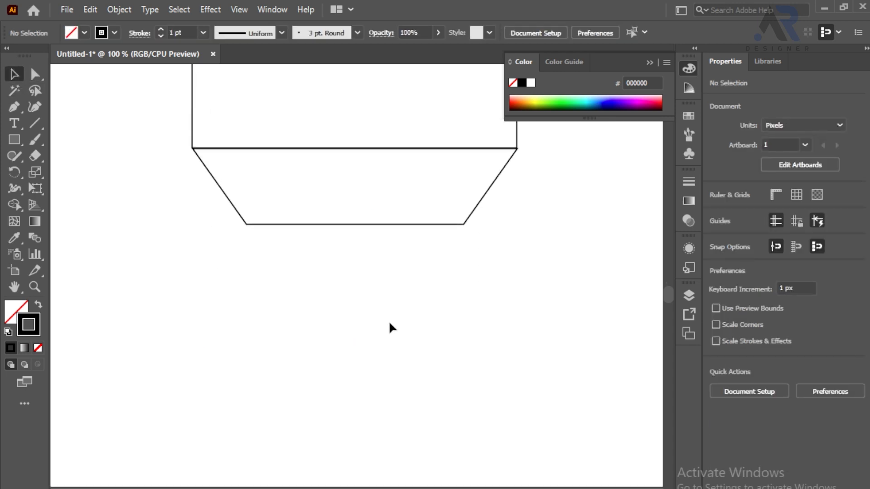
pyautogui.click(13, 139)
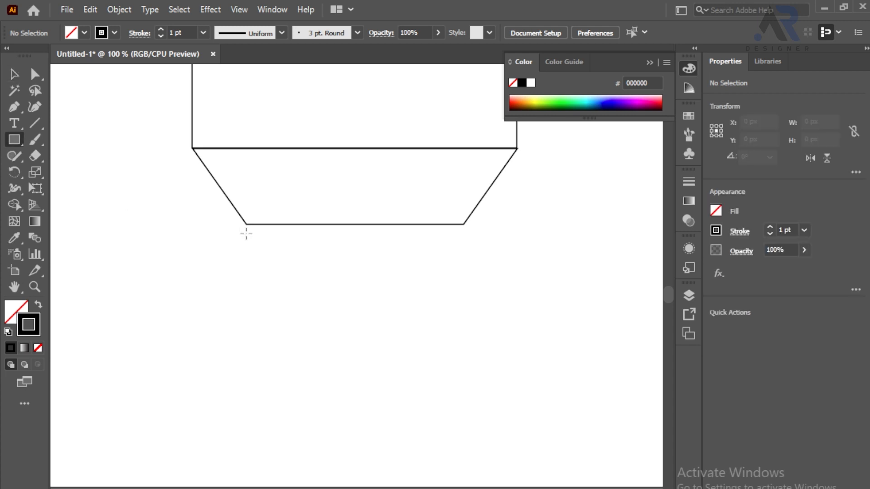
pyautogui.moveTo(244, 234)
pyautogui.mouseDown()
pyautogui.moveTo(347, 282)
pyautogui.moveTo(452, 282)
pyautogui.moveTo(464, 259)
pyautogui.moveTo(435, 246)
pyautogui.mouseUp()
pyautogui.click(13, 75)
pyautogui.click(363, 247)
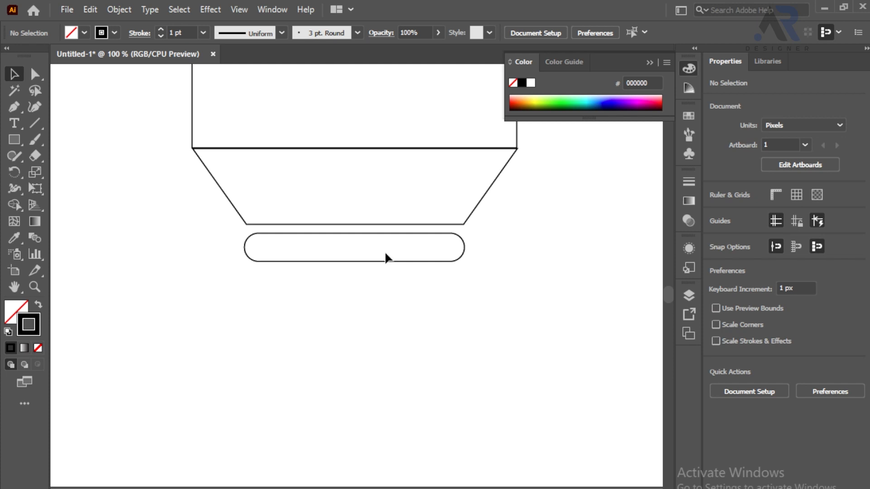
# Nudge the rounded bar down 3 px and duplicate it twice straight downward at a spacing of about 35 px.
pyautogui.moveTo(473, 252); pyautogui.dragTo(380, 274)
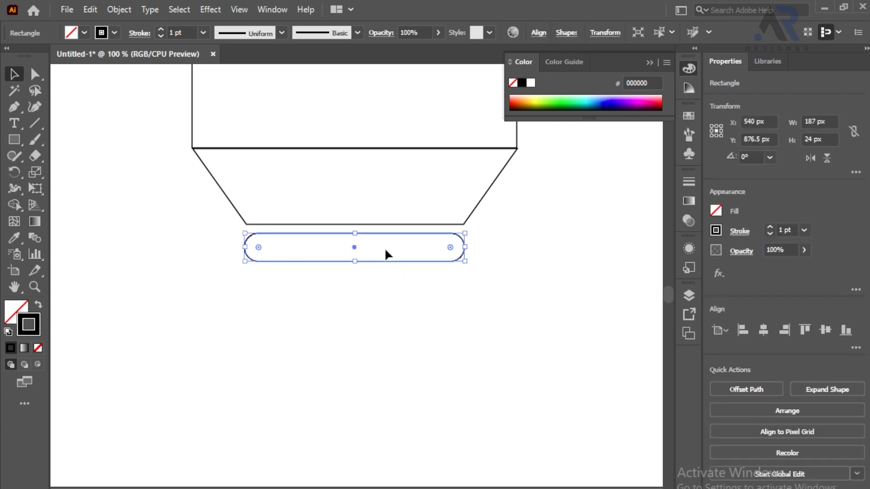
pyautogui.press('Down')
pyautogui.press('Down')
pyautogui.press('Down')
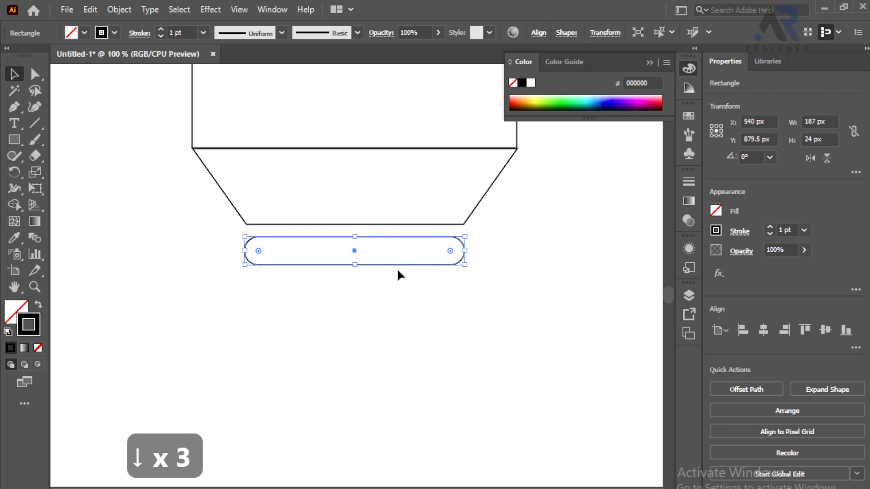
pyautogui.moveTo(400, 264); pyautogui.dragTo(401, 307)
pyautogui.hotkey('ctrl', 'd')
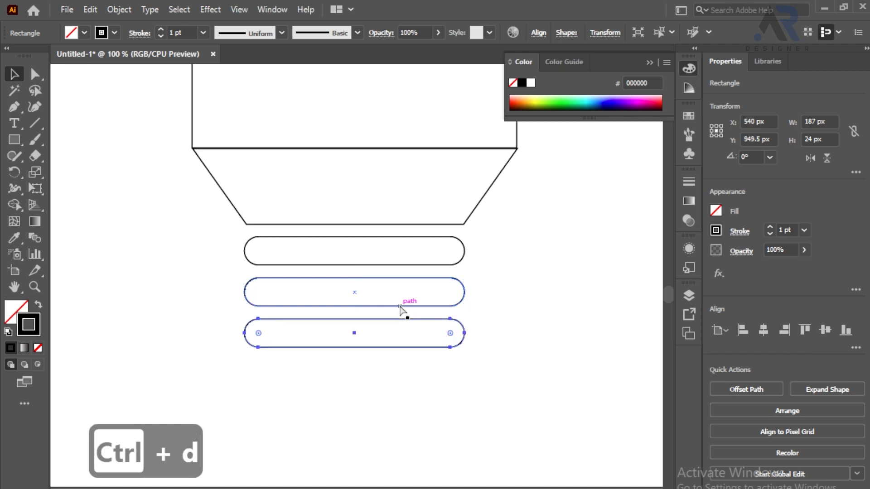
# Draw a circle about 103 px in diameter near the artboard's lower edge and an overlapping rectangle about 194 by 58 px.
pyautogui.click(521, 331)
pyautogui.scroll(-3, 393, 347)
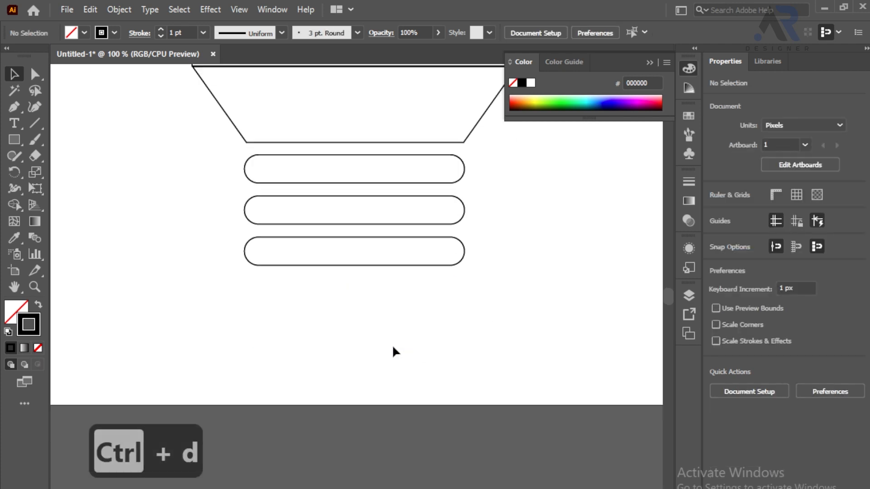
pyautogui.scroll(-1, 388, 351)
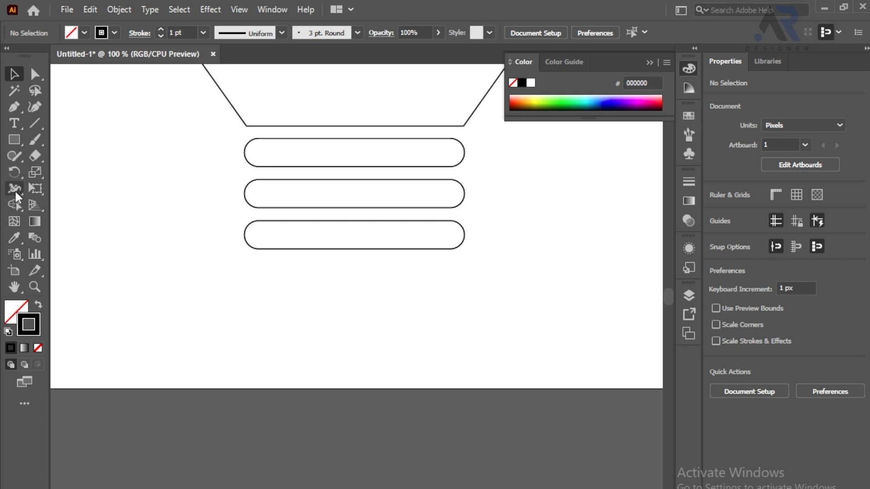
pyautogui.moveTo(14, 140); pyautogui.dragTo(58, 171)
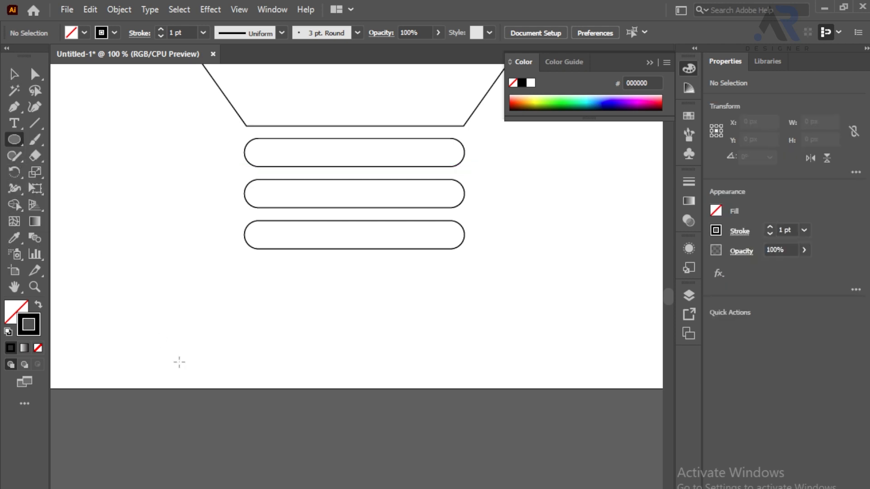
pyautogui.moveTo(209, 341); pyautogui.dragTo(333, 427)
pyautogui.moveTo(17, 135); pyautogui.dragTo(68, 141)
pyautogui.moveTo(153, 327); pyautogui.dragTo(381, 395)
pyautogui.press('v')
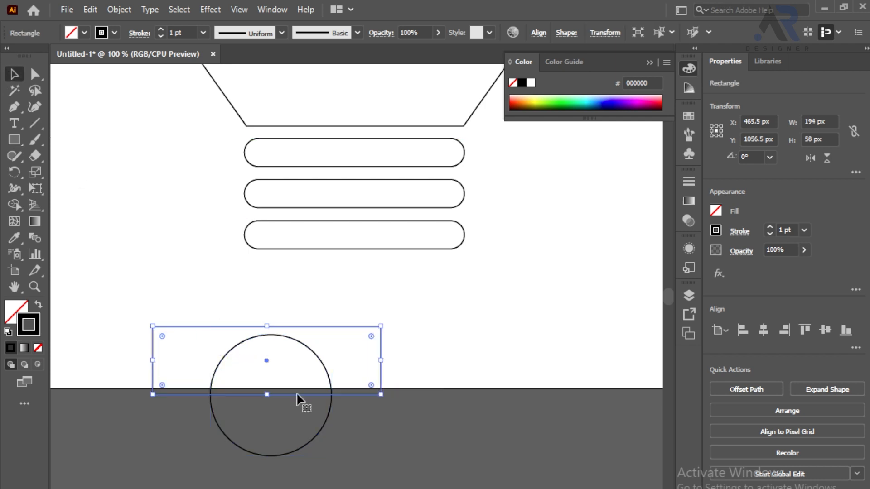
# Centre the circle and rectangle on each other, and move the rectangle straight up until its lower edge crosses the circle's centre.
pyautogui.click(482, 340)
pyautogui.moveTo(418, 333); pyautogui.dragTo(258, 446)
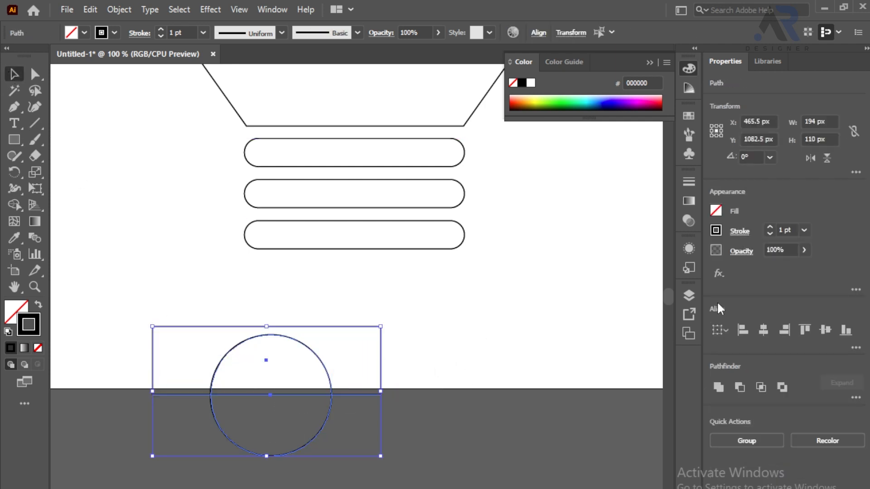
pyautogui.click(764, 330)
pyautogui.click(823, 334)
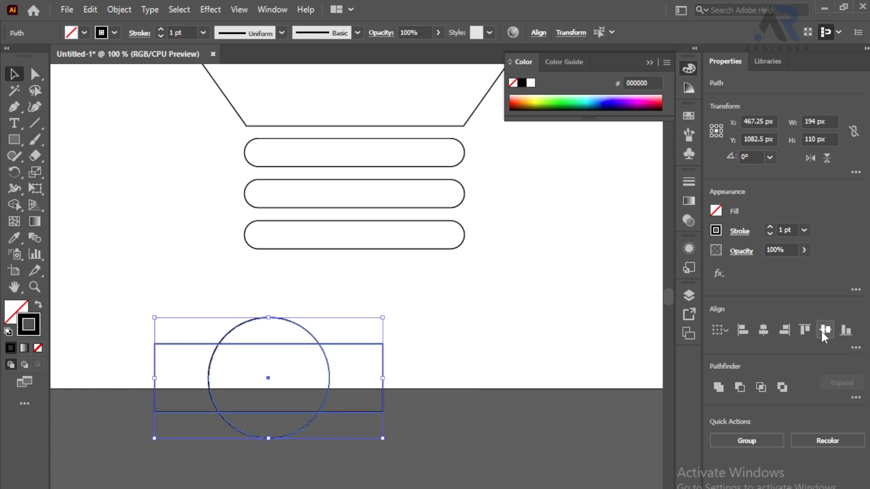
pyautogui.click(358, 387)
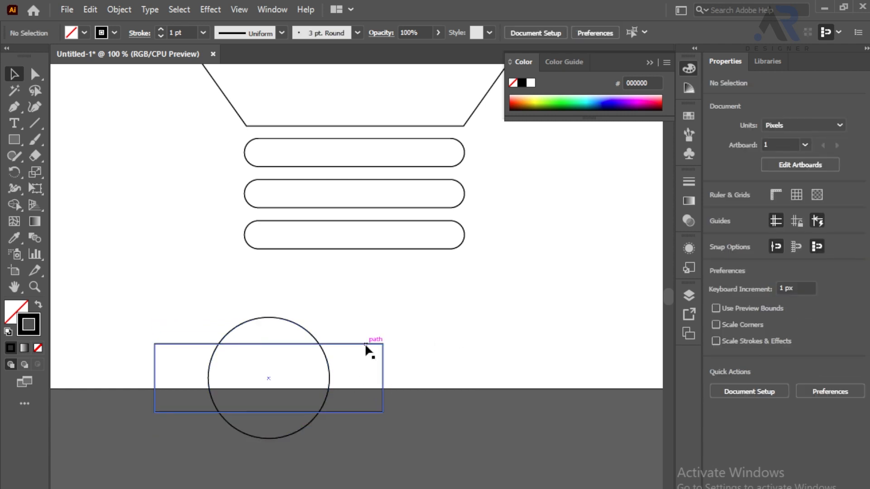
pyautogui.moveTo(360, 343); pyautogui.dragTo(357, 306)
pyautogui.click(470, 334)
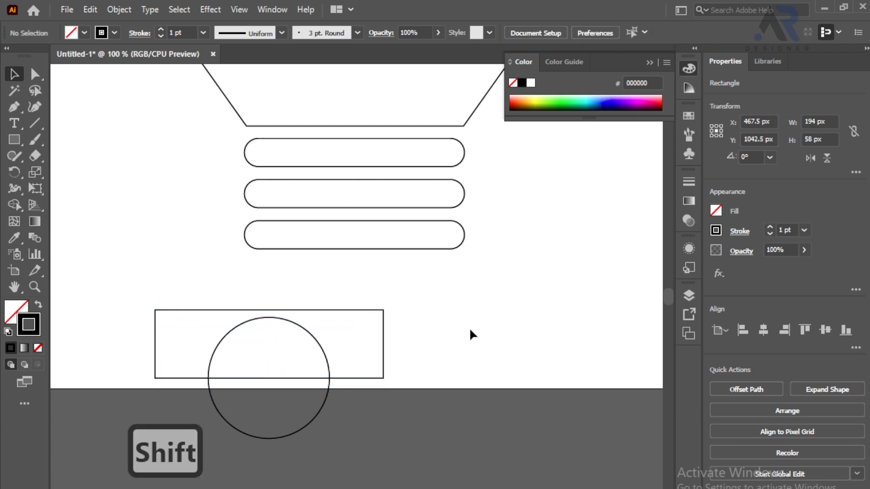
# Cut away the rectangle and the circle's upper half with the Shape Builder, keeping only the lower half circle.
pyautogui.moveTo(111, 295); pyautogui.dragTo(441, 449)
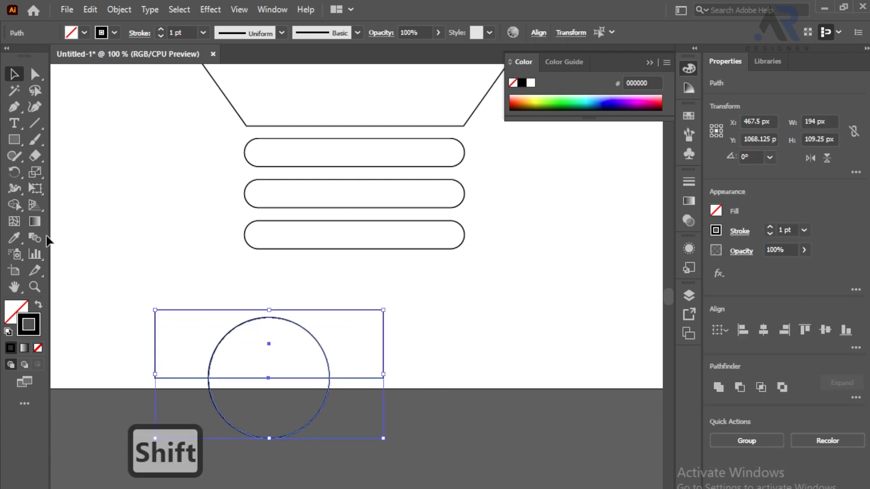
pyautogui.moveTo(17, 203); pyautogui.dragTo(92, 205)
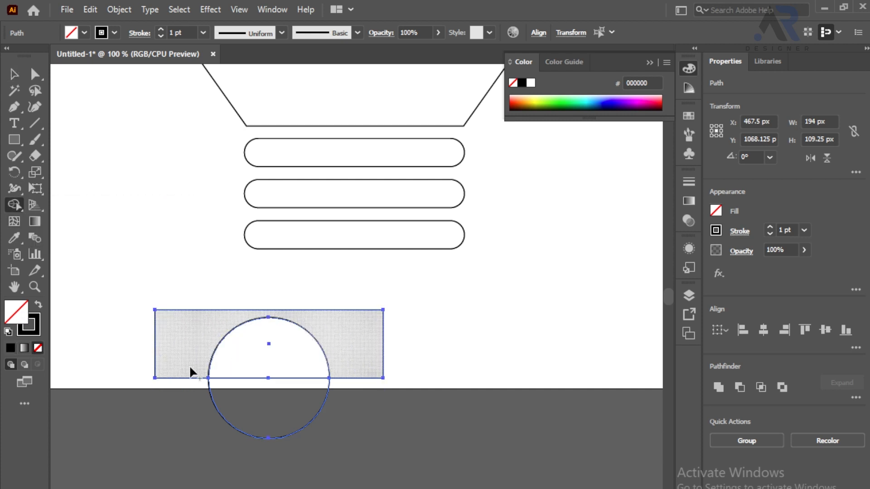
pyautogui.press('alt')
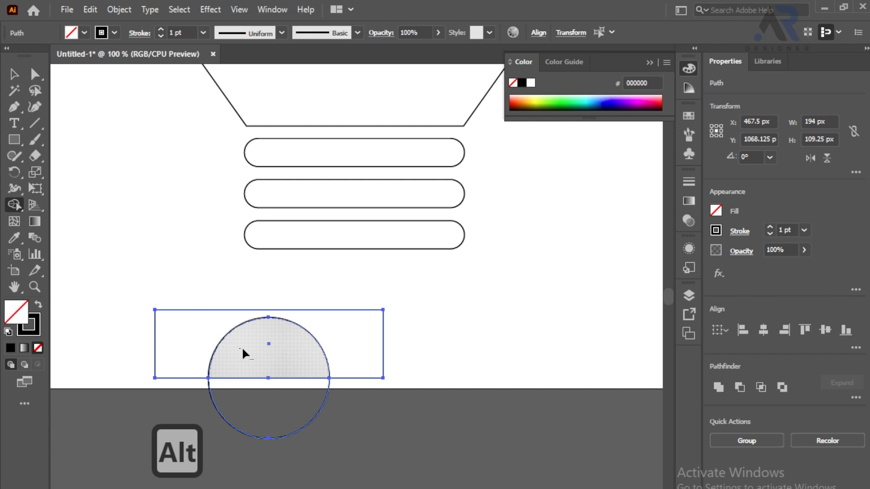
pyautogui.moveTo(197, 292)
pyautogui.mouseDown()
pyautogui.moveTo(238, 320)
pyautogui.moveTo(245, 348)
pyautogui.mouseUp()
pyautogui.press('v')
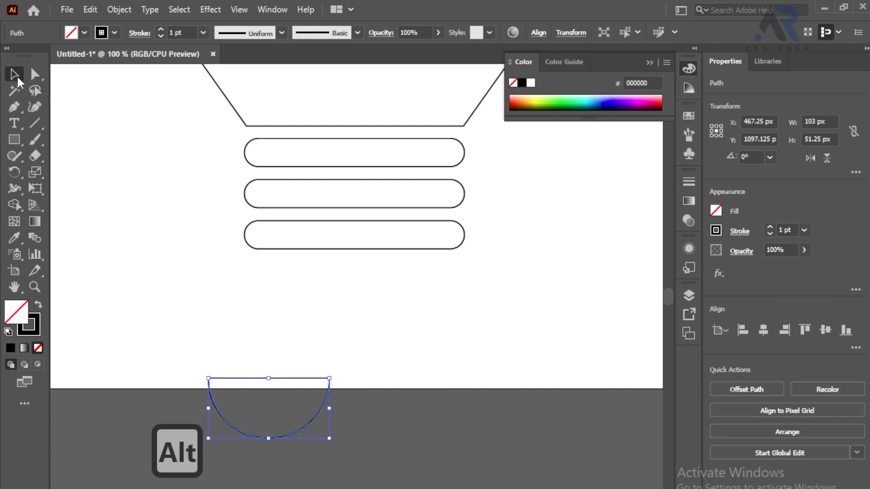
# Place the half circle centrally beneath the lowest rounded bar, leaving a clear gap between them.
pyautogui.click(281, 397)
pyautogui.moveTo(176, 340); pyautogui.dragTo(400, 303)
pyautogui.click(490, 316)
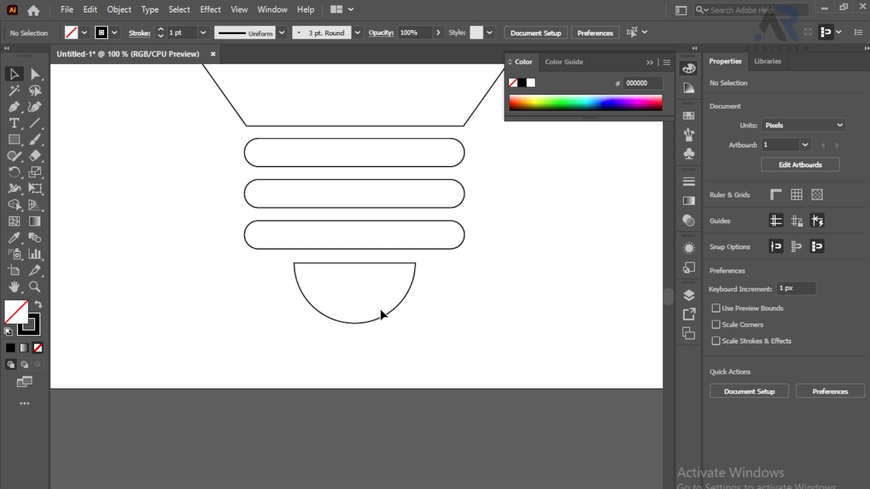
pyautogui.click(365, 321)
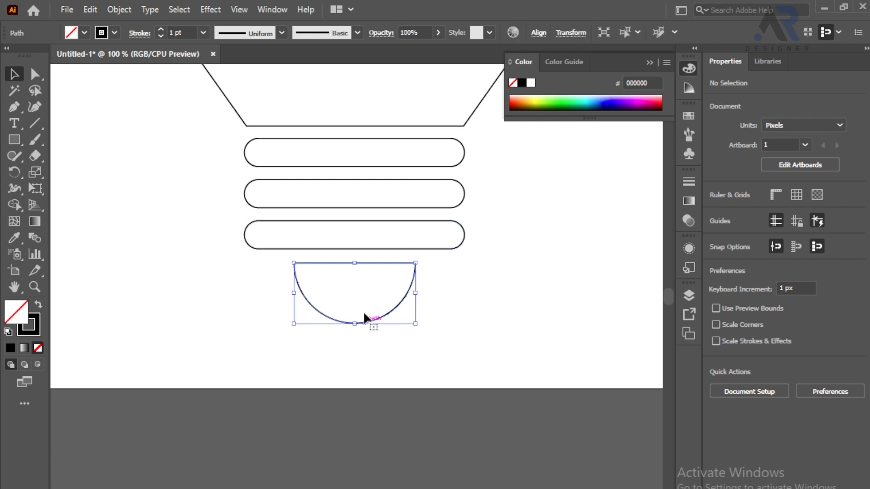
pyautogui.moveTo(372, 325); pyautogui.dragTo(371, 367)
pyautogui.click(498, 335)
# Draw a rectangle about 164 by 28 px across the flat top of the half circle.
pyautogui.click(14, 140)
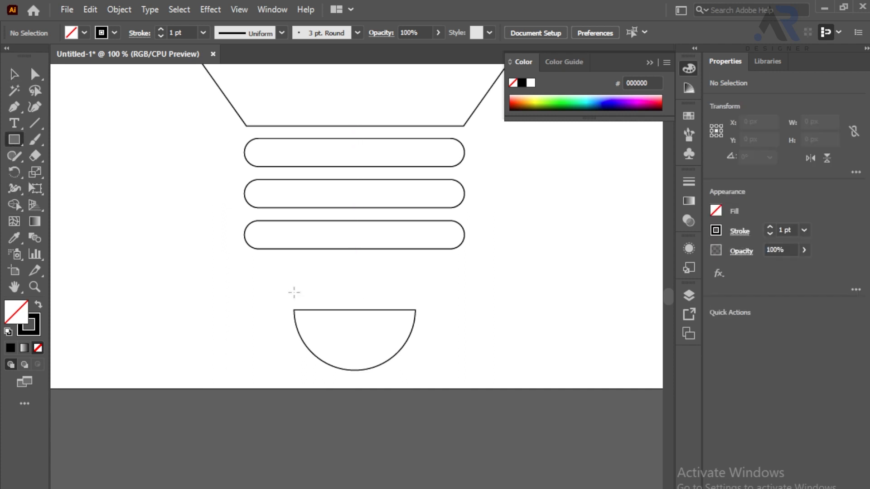
pyautogui.moveTo(260, 295); pyautogui.dragTo(453, 327)
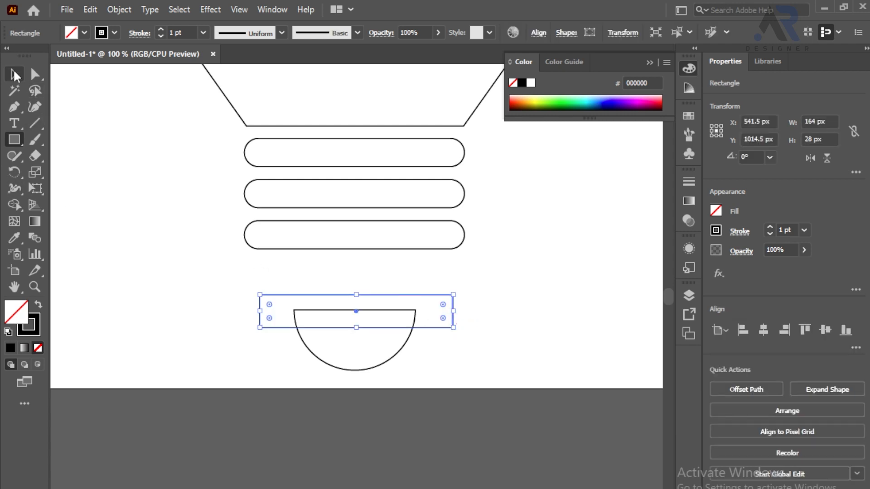
pyautogui.click(14, 74)
pyautogui.click(14, 205)
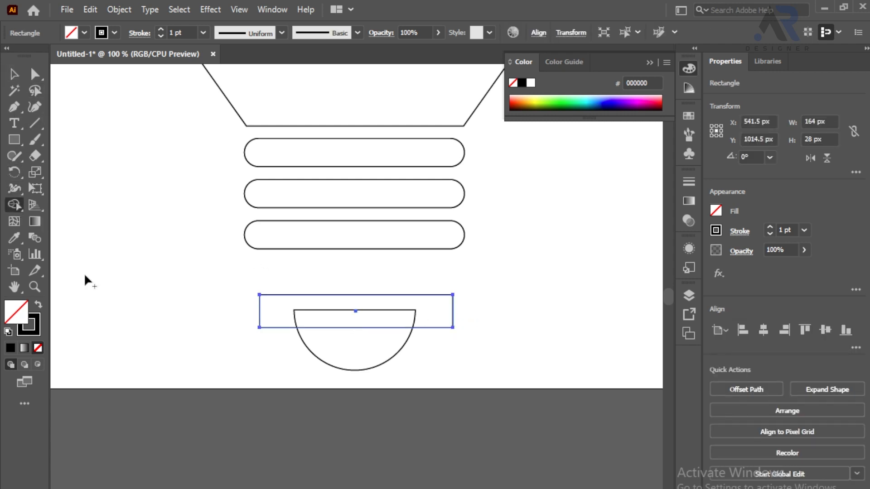
pyautogui.keyDown('alt'); pyautogui.click(275, 314); pyautogui.keyUp('alt')
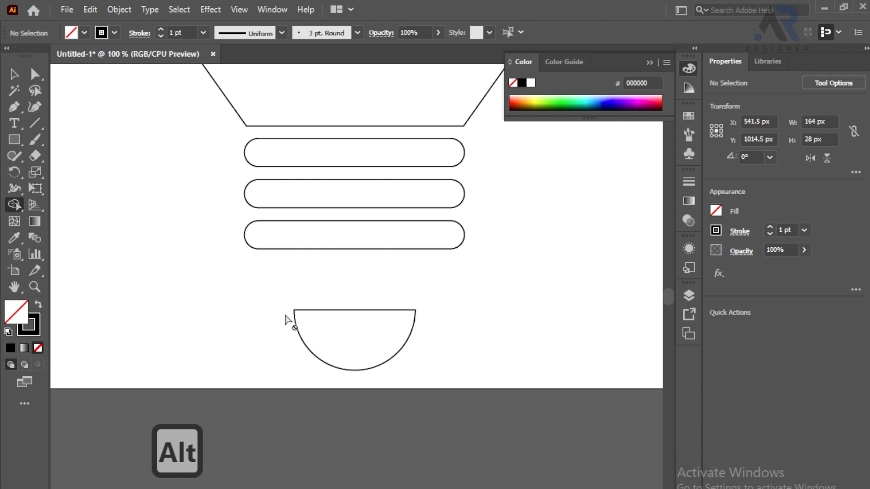
pyautogui.hotkey('ctrl', 'z')
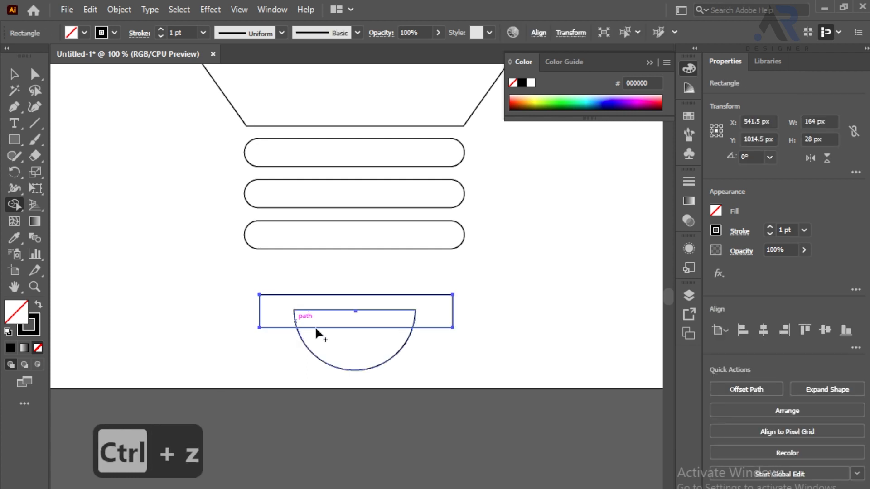
pyautogui.press('alt')
pyautogui.press('v')
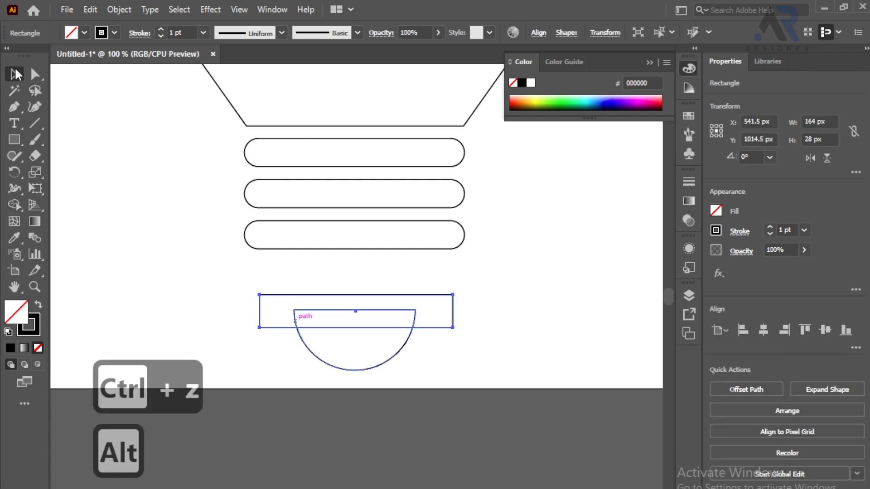
# Trim the half circle along the rectangle's lower edge with the Shape Builder, removing the rectangle and the part it overlaps.
pyautogui.click(200, 324)
pyautogui.moveTo(226, 284); pyautogui.dragTo(417, 366)
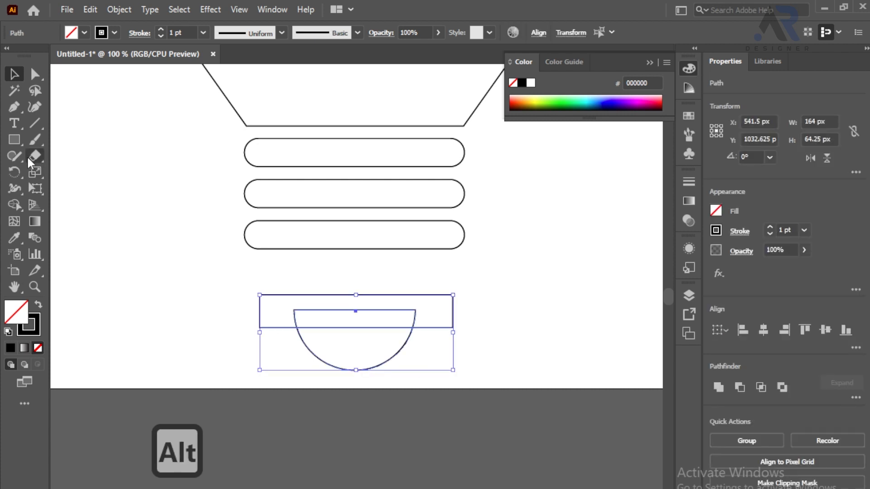
pyautogui.click(14, 205)
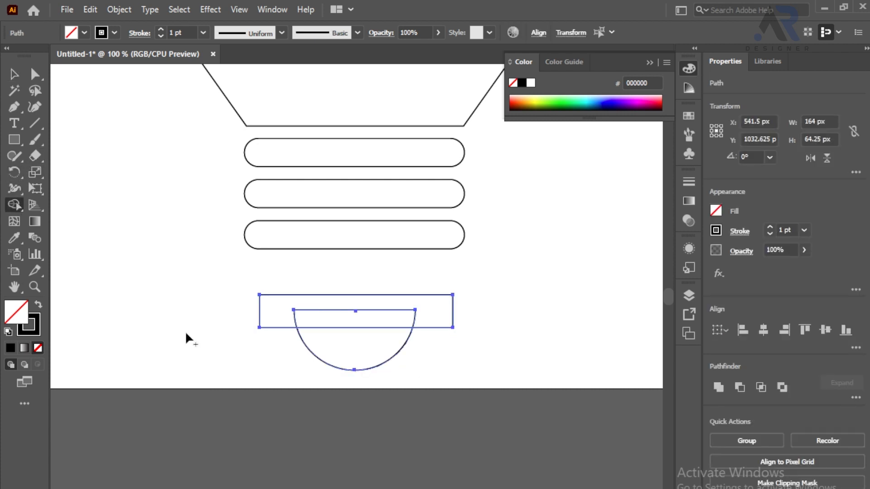
pyautogui.keyDown('alt'); pyautogui.click(286, 308); pyautogui.keyUp('alt')
pyautogui.keyDown('alt'); pyautogui.click(354, 316); pyautogui.keyUp('alt')
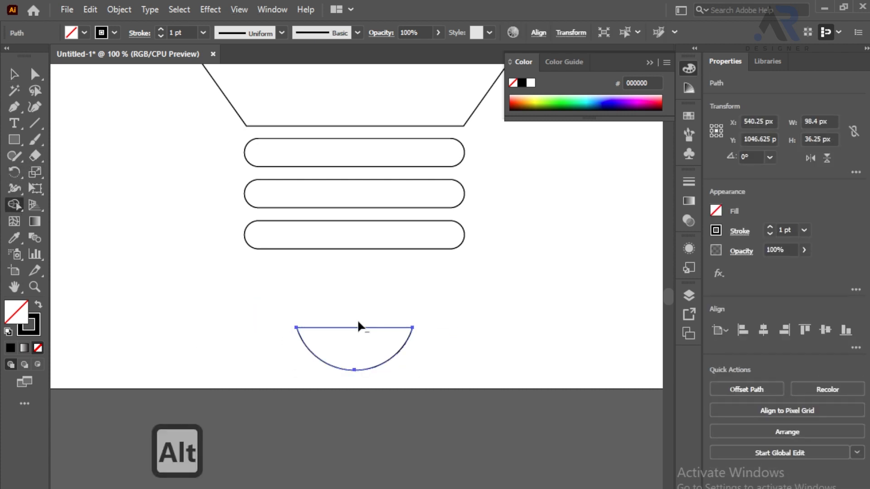
pyautogui.click(15, 74)
pyautogui.click(116, 243)
# Move the trimmed segment straight up to just below the lowest bar and align it horizontally to that bar's centre.
pyautogui.click(387, 357)
pyautogui.click(360, 312)
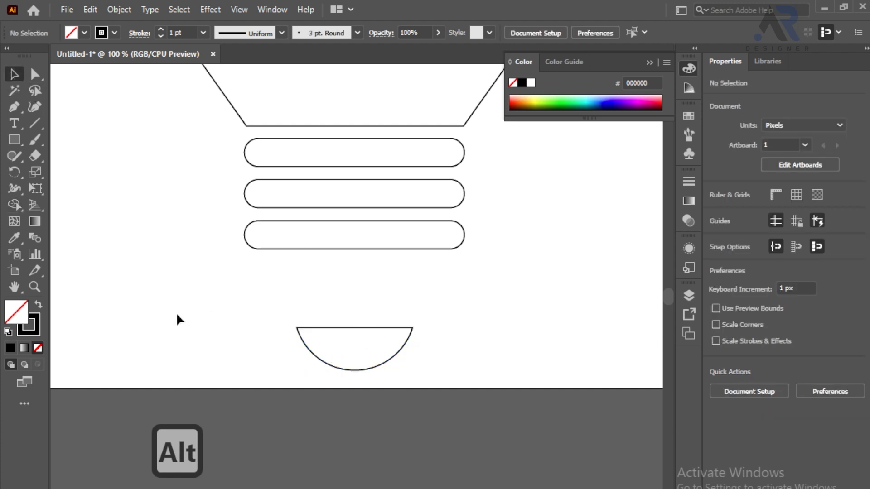
pyautogui.moveTo(362, 369); pyautogui.dragTo(362, 305)
pyautogui.moveTo(490, 233); pyautogui.dragTo(305, 314)
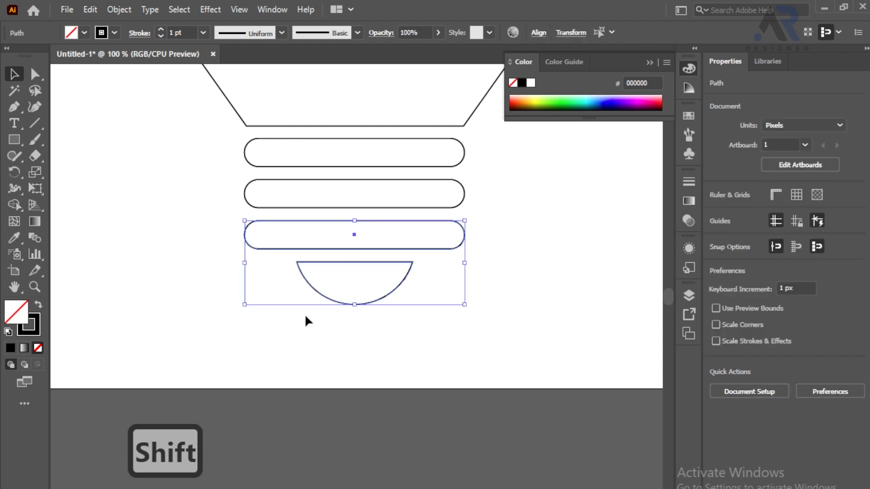
pyautogui.keyDown('alt'); pyautogui.click(414, 243); pyautogui.keyUp('alt')
pyautogui.click(765, 330)
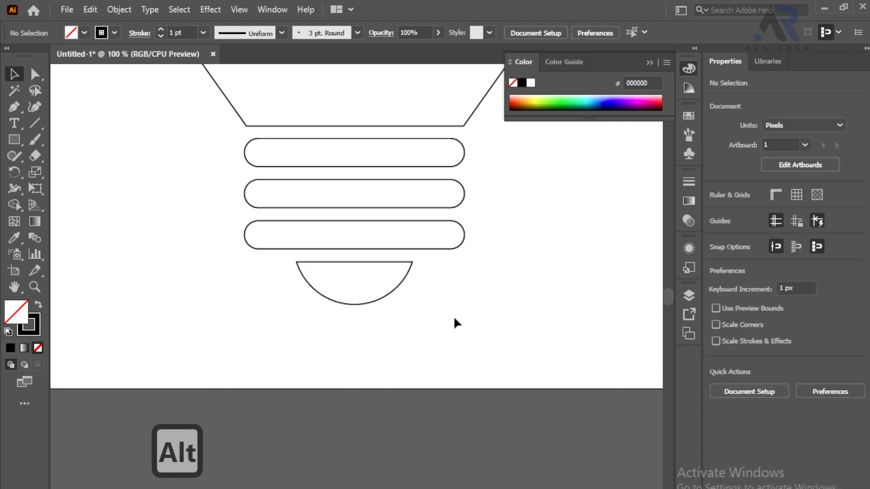
# Draw an upright rectangle about 46 by 163 px in the empty area to the upper left of the bulb.
pyautogui.hotkey('ctrl', '-')
pyautogui.hotkey('ctrl', '-')
pyautogui.hotkey('ctrl', '-')
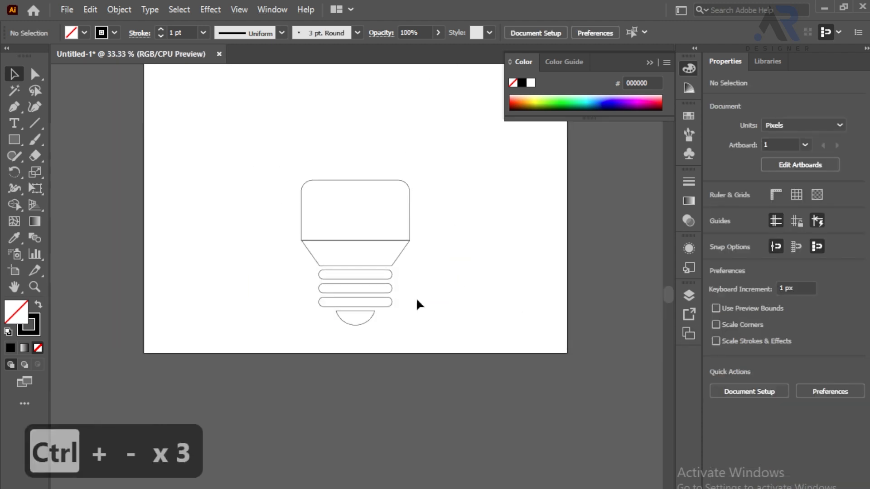
pyautogui.scroll(5, 416, 297)
pyautogui.hotkey('ctrl', '+')
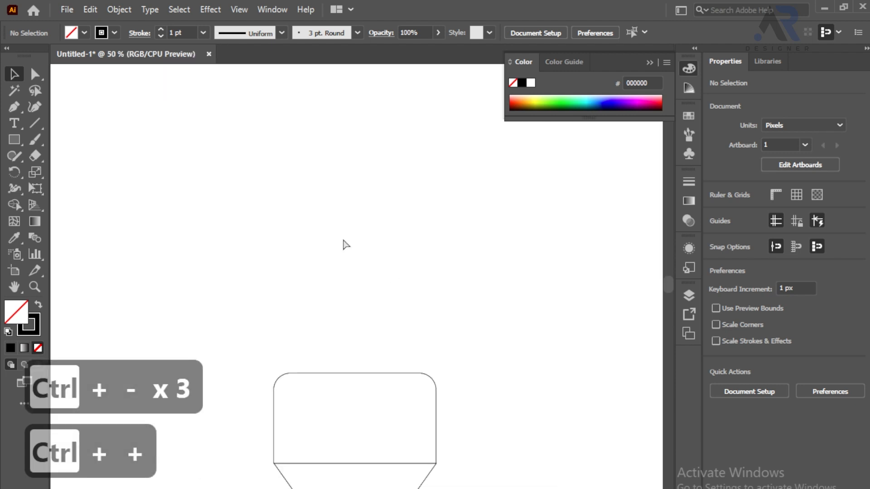
pyautogui.scroll(-3, 474, 250)
pyautogui.scroll(-2, 333, 331)
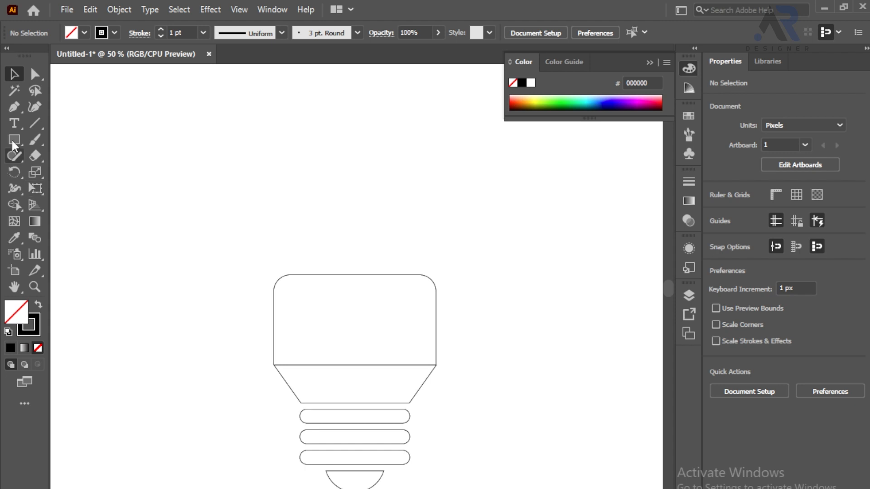
pyautogui.press('m')
pyautogui.moveTo(145, 214); pyautogui.dragTo(173, 310)
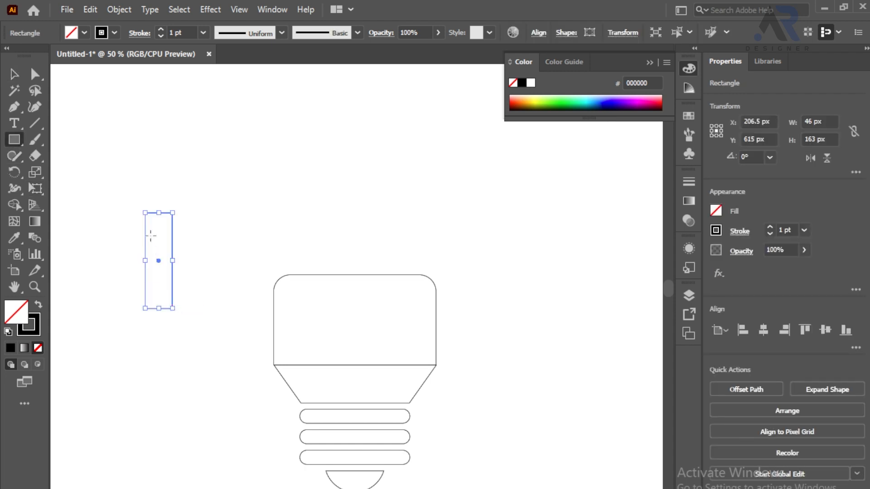
pyautogui.click(14, 74)
# Duplicate the upright rectangle about 60 px to its right and rotate the copy to 90°.
pyautogui.click(224, 199)
pyautogui.moveTo(224, 198); pyautogui.dragTo(128, 287)
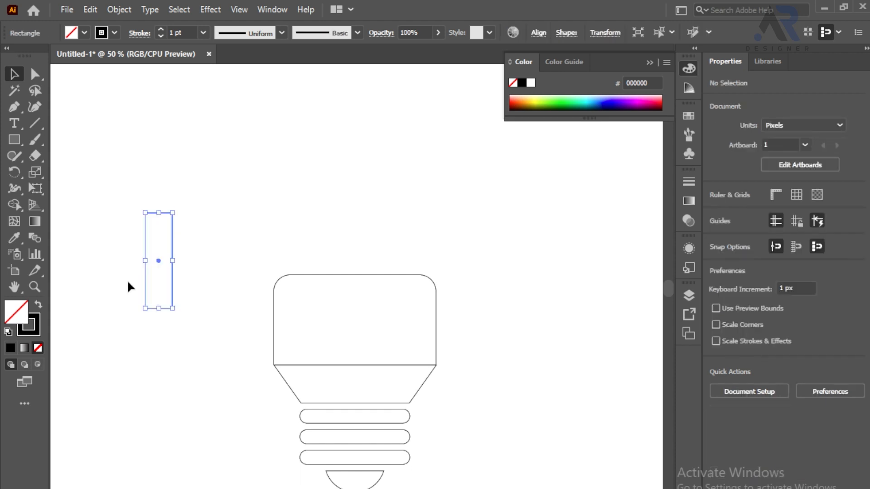
pyautogui.moveTo(170, 250); pyautogui.dragTo(207, 251)
pyautogui.moveTo(210, 310); pyautogui.dragTo(290, 241)
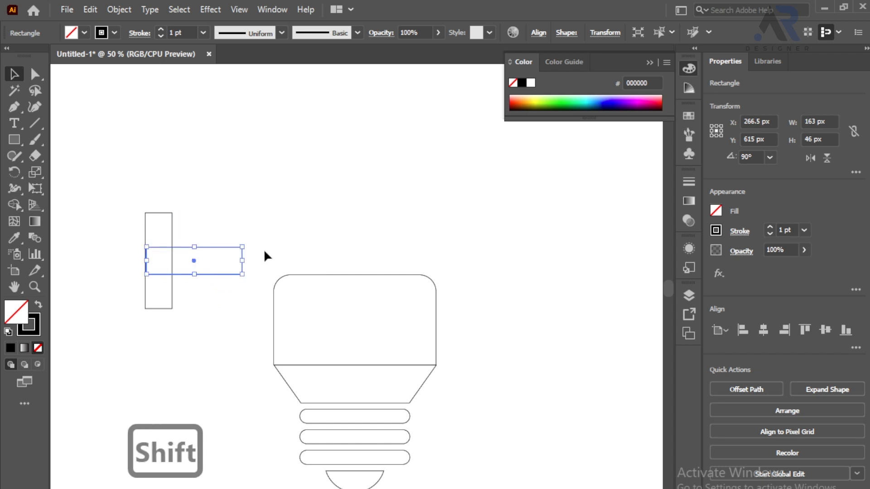
# Move the horizontal copy up so its upper left corner meets that of the upright rectangle, forming a corner shape.
pyautogui.click(216, 261)
pyautogui.moveTo(216, 250); pyautogui.dragTo(211, 210)
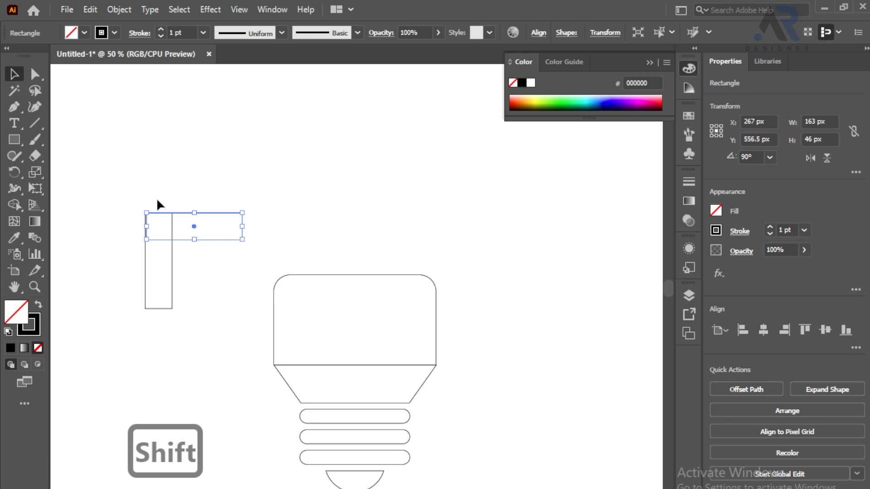
pyautogui.hotkey('ctrl', '+')
pyautogui.hotkey('ctrl', '+')
pyautogui.hotkey('ctrl', '+')
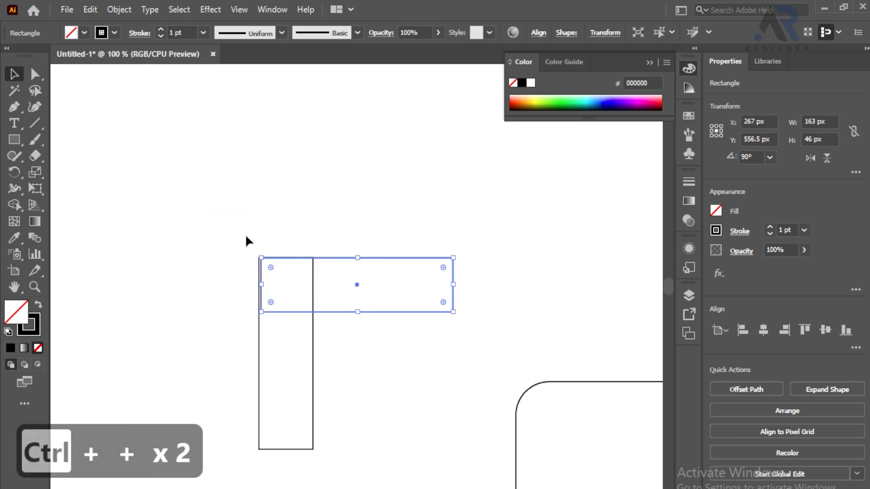
# Merge the two overlapping rectangles into a single corner-shaped outline with the Shape Builder tool.
pyautogui.moveTo(186, 220); pyautogui.dragTo(361, 396)
pyautogui.click(12, 209)
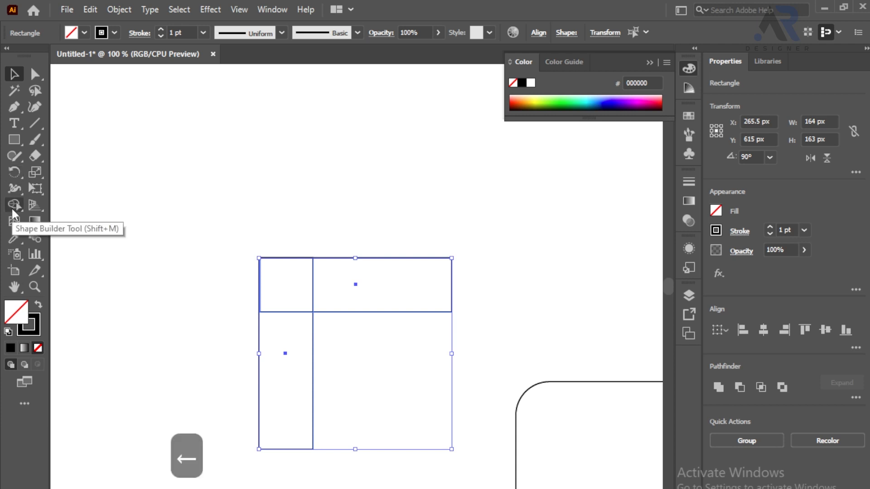
pyautogui.moveTo(278, 333)
pyautogui.mouseDown()
pyautogui.moveTo(296, 286)
pyautogui.moveTo(344, 272)
pyautogui.mouseUp()
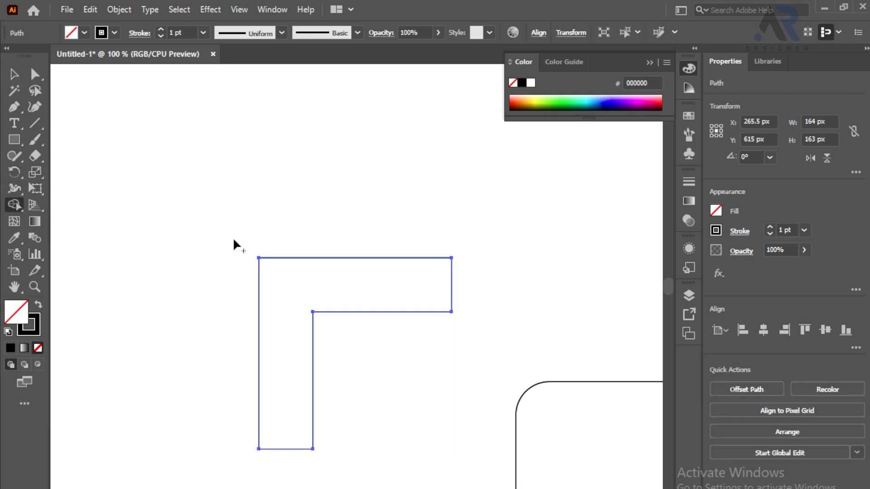
# Round the corner shape's inner bend to about 61 px and its outer bend to 99.5 px, forming a curved tube.
pyautogui.click(35, 74)
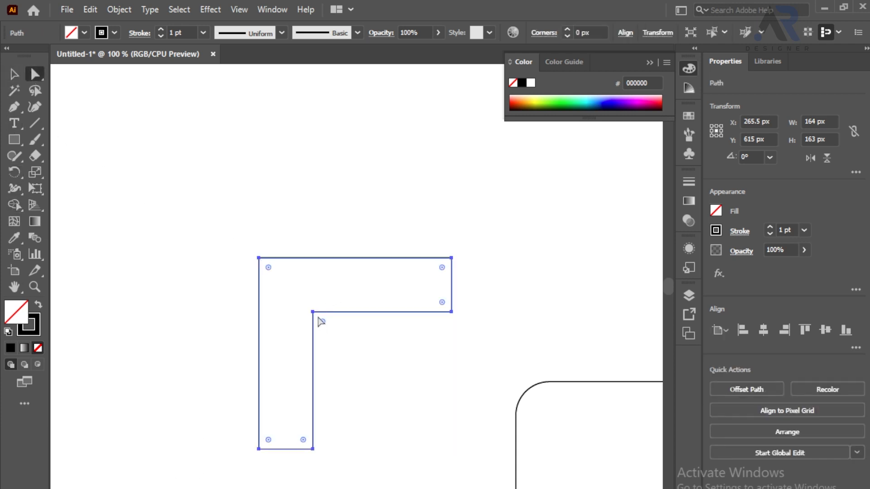
pyautogui.moveTo(322, 321); pyautogui.dragTo(388, 385)
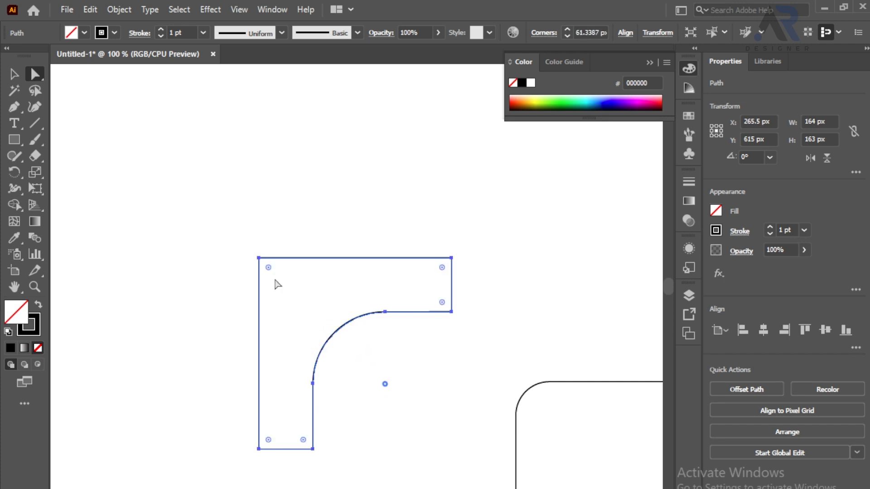
pyautogui.moveTo(272, 274); pyautogui.dragTo(369, 390)
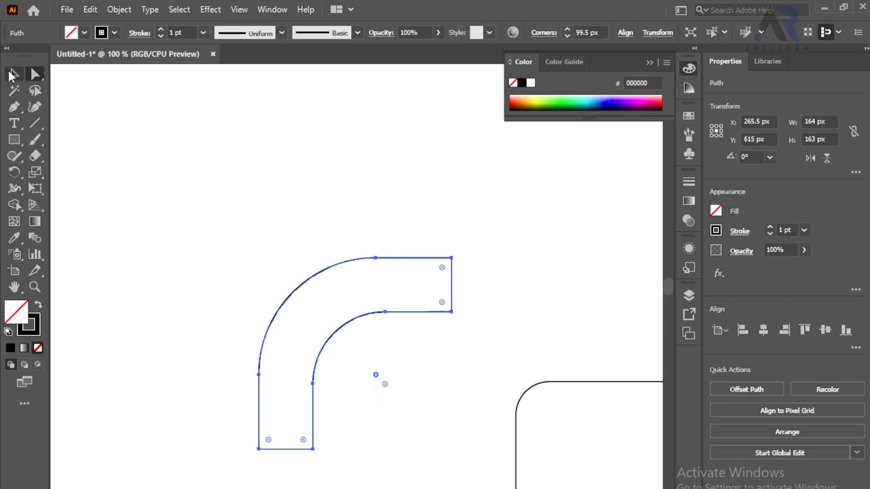
pyautogui.click(13, 74)
pyautogui.click(186, 197)
# Move the curved tube onto the top edge of the bulb's rounded body, just right of its centre.
pyautogui.hotkey('ctrl', '-')
pyautogui.hotkey('ctrl', '-')
pyautogui.hotkey('ctrl', '-')
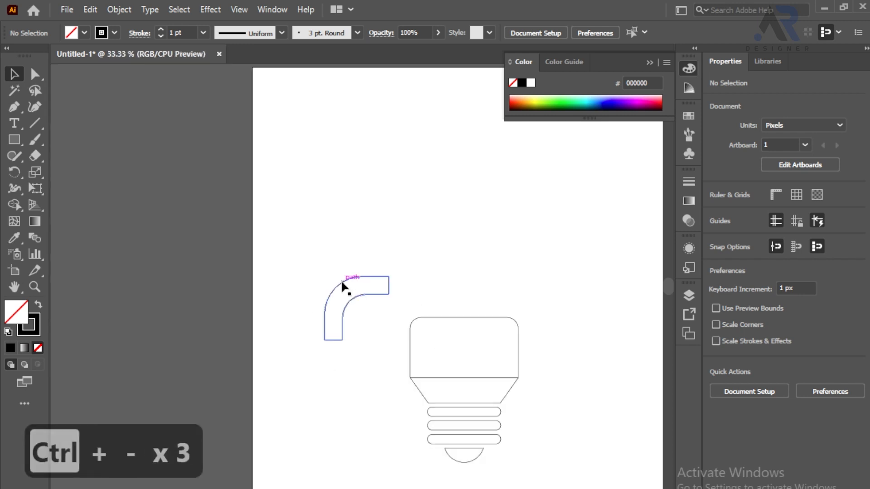
pyautogui.hotkey('ctrl', '+')
pyautogui.moveTo(467, 388); pyautogui.dragTo(346, 314)
pyautogui.click(215, 247)
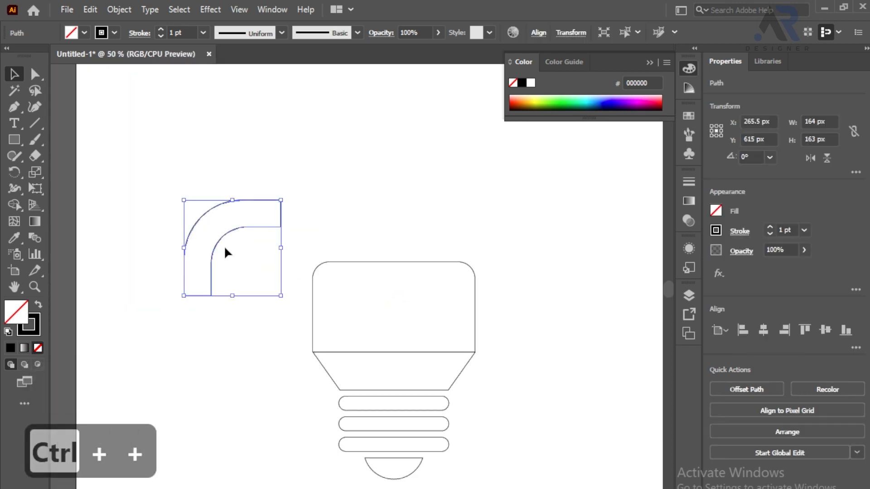
pyautogui.moveTo(221, 236); pyautogui.dragTo(443, 218)
pyautogui.click(478, 220)
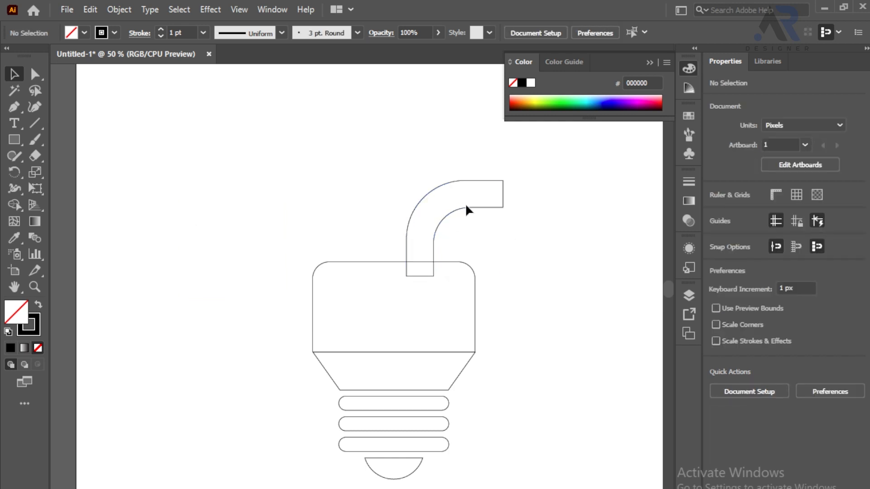
# Nudge the curved tube 10 px to the left in total, closer to the body's centre line.
pyautogui.click(464, 212)
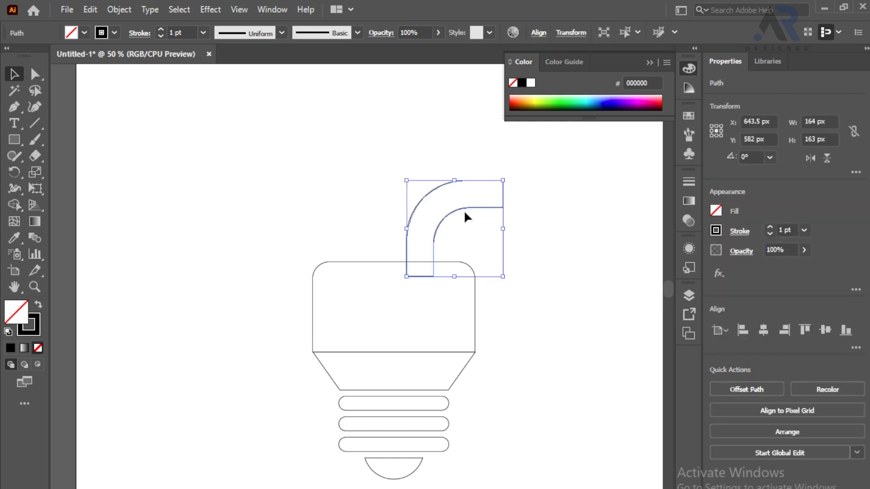
pyautogui.press('Left')
pyautogui.press('Left')
pyautogui.press('Left')
pyautogui.press('Left')
pyautogui.press('Left')
pyautogui.press('Left')
pyautogui.press('Left')
pyautogui.press('Left')
pyautogui.press('Left')
pyautogui.press('Left')
pyautogui.press('Left')
pyautogui.press('Left')
pyautogui.press('Left')
pyautogui.press('Left')
pyautogui.press('Left')
pyautogui.press('Left')
pyautogui.press('Left')
pyautogui.press('Left')
pyautogui.press('Left')
pyautogui.press('Left')
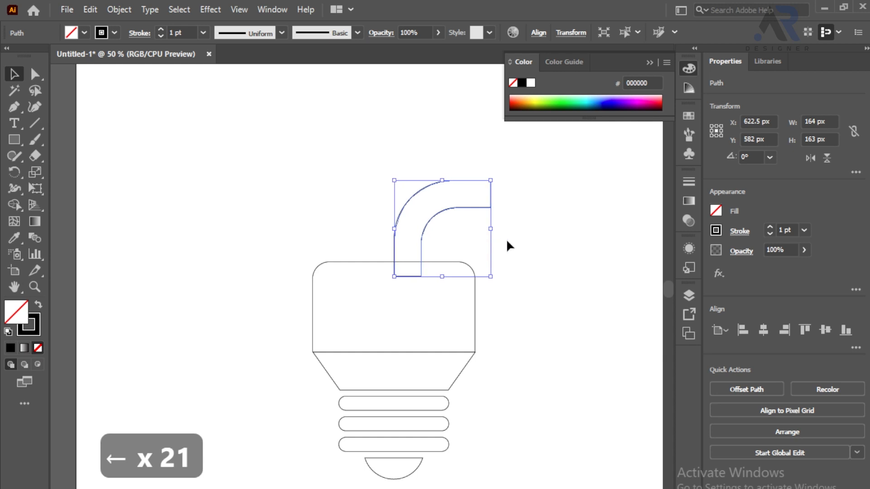
pyautogui.press('Right')
pyautogui.press('Right')
pyautogui.press('Right')
pyautogui.press('Right')
pyautogui.press('Right')
pyautogui.press('Right')
pyautogui.press('Right')
pyautogui.press('Right')
pyautogui.press('Right')
pyautogui.press('Right')
pyautogui.press('Right')
pyautogui.click(562, 242)
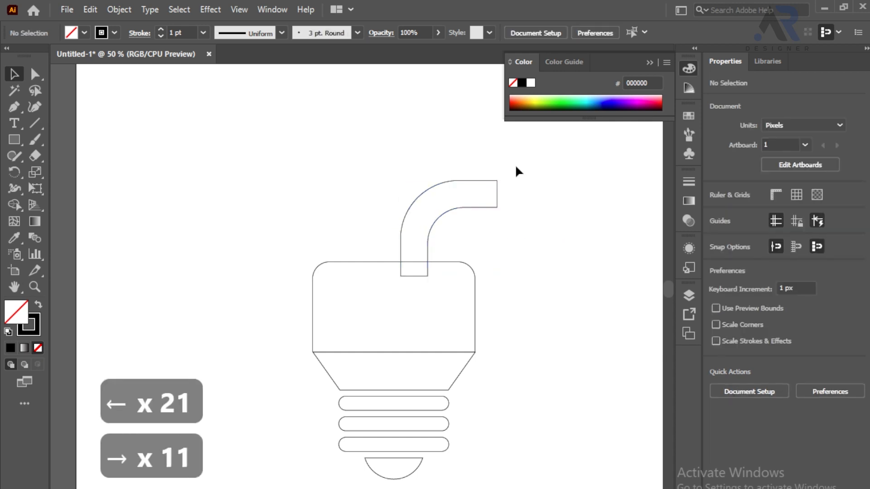
# Create a mirrored copy of the curved tube by reflecting it across the vertical axis.
pyautogui.click(432, 228)
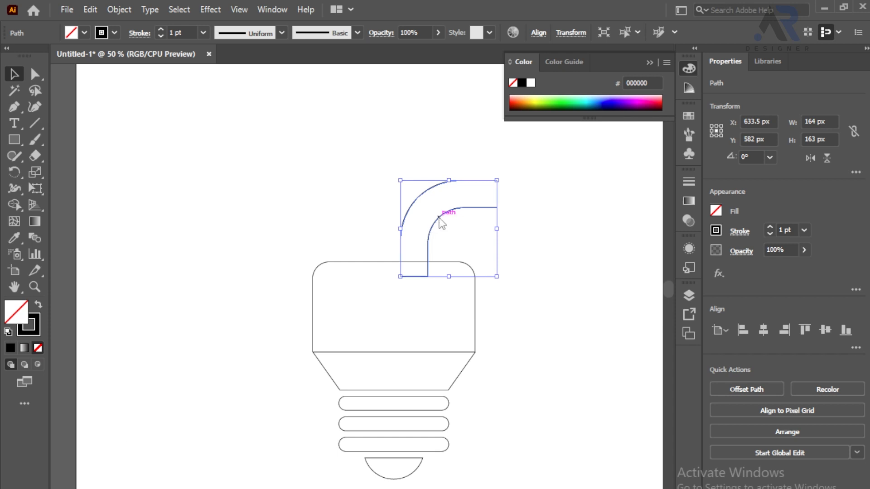
pyautogui.rightClick(438, 215)
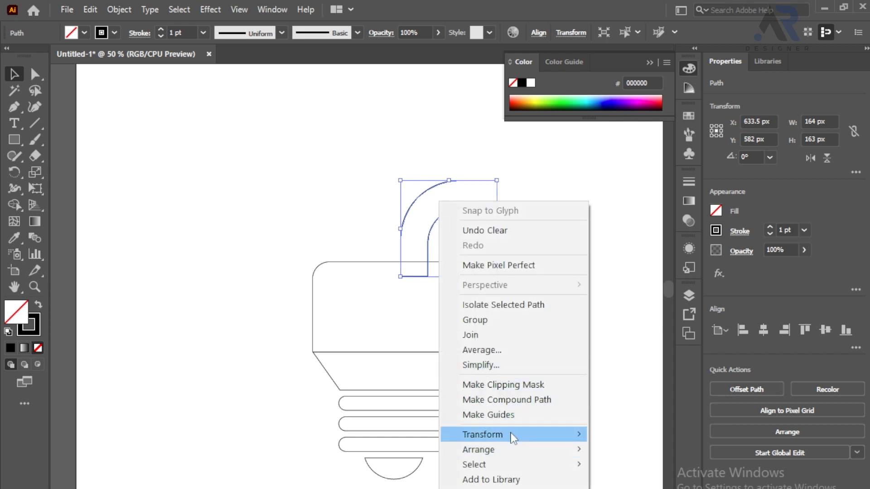
pyautogui.moveTo(521, 435)
pyautogui.click(649, 365)
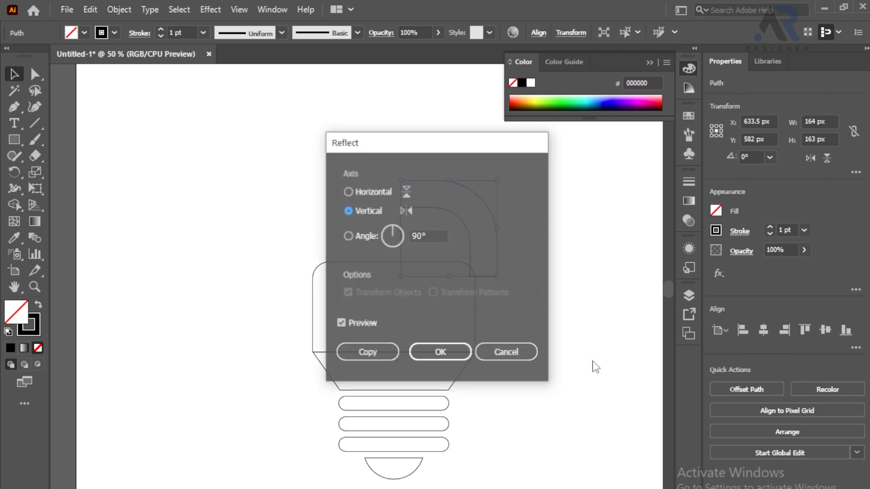
pyautogui.click(381, 355)
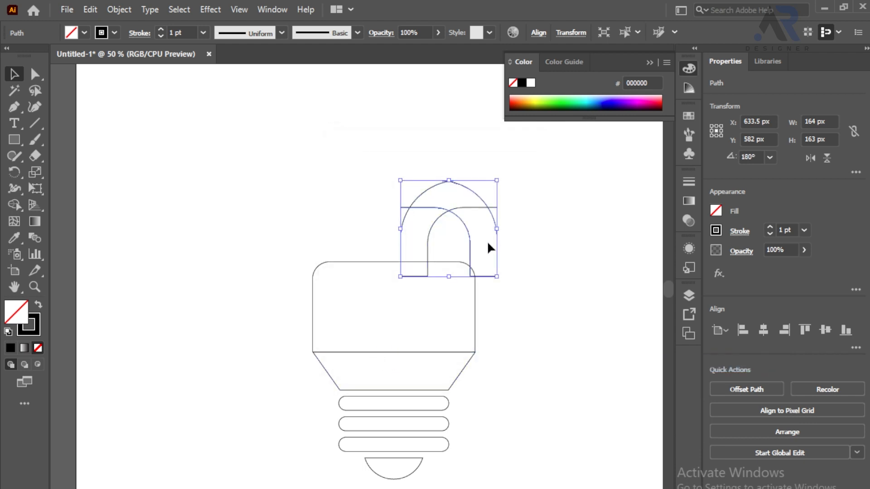
# Move the mirrored tube 180 px left so it stands beside the original with a narrow gap between them.
pyautogui.hotkey('shift', 'Left')
pyautogui.hotkey('shift', 'Left')
pyautogui.hotkey('shift', 'Left')
pyautogui.hotkey('shift', 'Left')
pyautogui.hotkey('shift', 'Left')
pyautogui.hotkey('shift', 'Left')
pyautogui.hotkey('shift', 'Left')
pyautogui.hotkey('shift', 'Left')
pyautogui.hotkey('shift', 'Left')
pyautogui.hotkey('shift', 'Left')
pyautogui.hotkey('shift', 'Left')
pyautogui.hotkey('shift', 'Left')
pyautogui.hotkey('shift', 'Left')
pyautogui.hotkey('shift', 'Left')
pyautogui.hotkey('shift', 'Left')
pyautogui.hotkey('shift', 'Left')
pyautogui.hotkey('shift', 'Left')
pyautogui.hotkey('shift', 'Left')
pyautogui.hotkey('shift', 'Left')
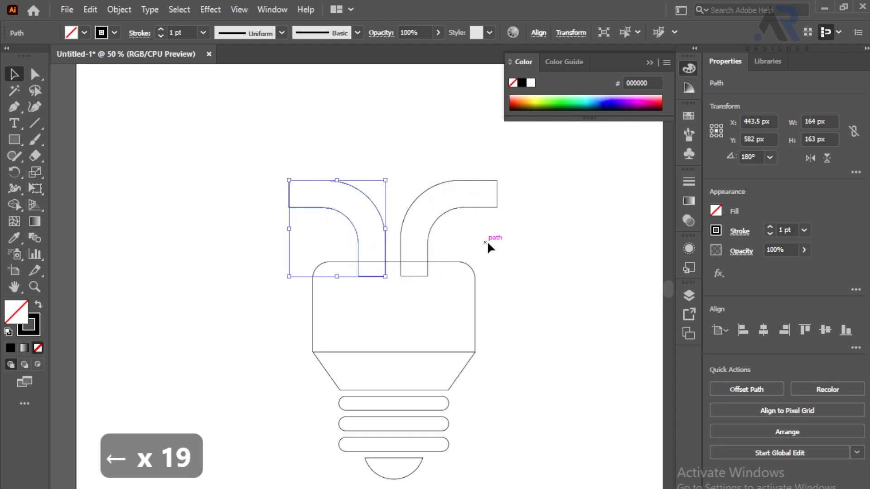
pyautogui.hotkey('shift', 'Right')
pyautogui.click(507, 233)
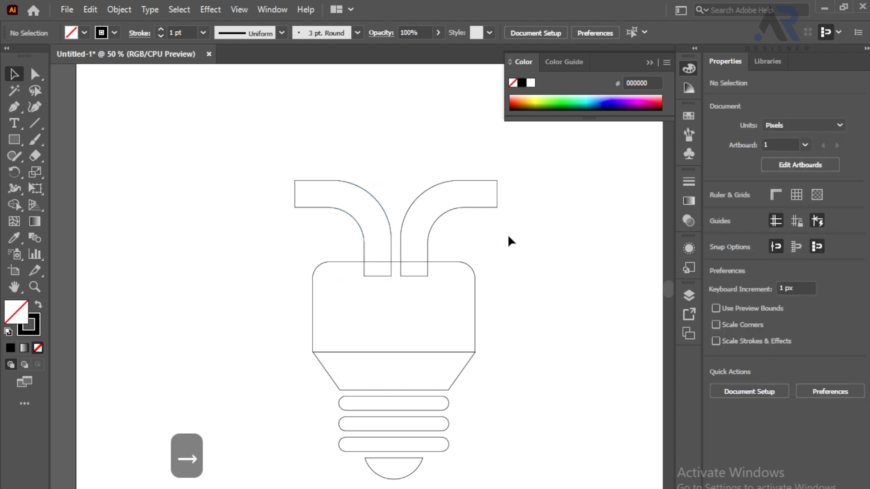
# Bulge the open end of the right tube outward into a rounded cap with the Curvature tool.
pyautogui.scroll(2, 504, 234)
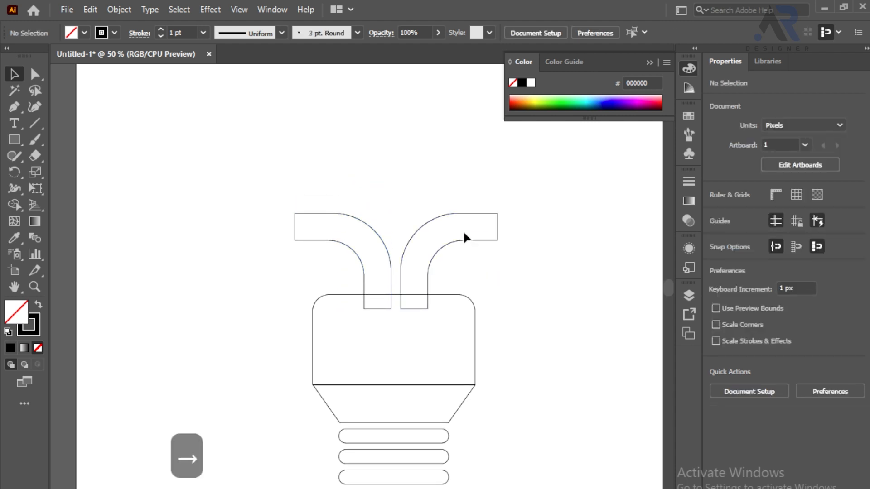
pyautogui.click(31, 108)
pyautogui.click(497, 227)
pyautogui.moveTo(497, 226); pyautogui.dragTo(504, 226)
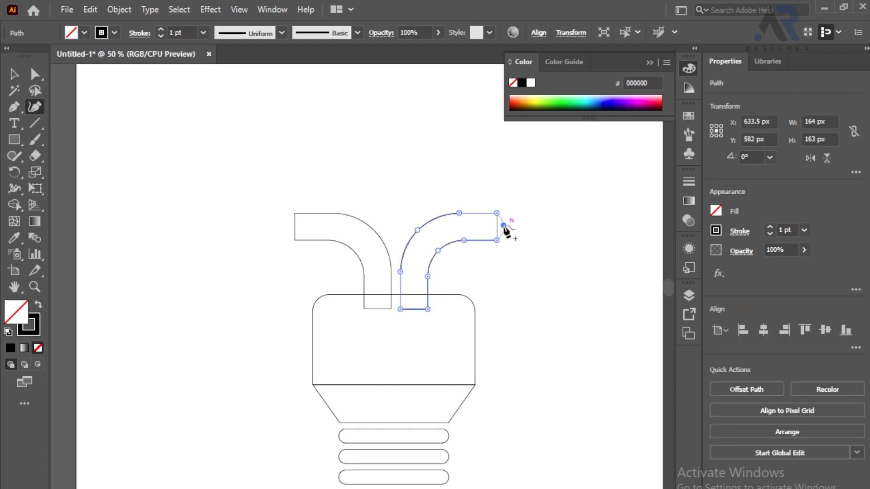
pyautogui.press('v')
pyautogui.click(258, 169)
# Draw a horizontal rectangle about 385 by 53 px above the tubes and fully round its ends.
pyautogui.scroll(4, 299, 173)
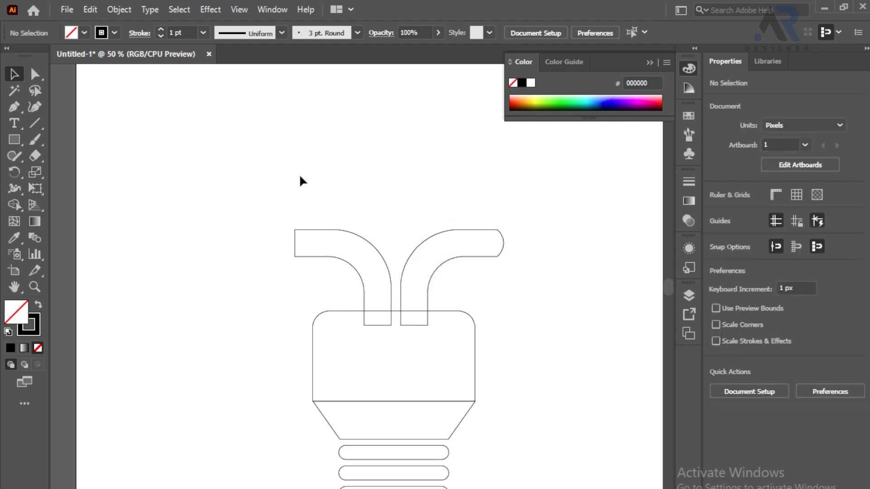
pyautogui.scroll(1, 444, 195)
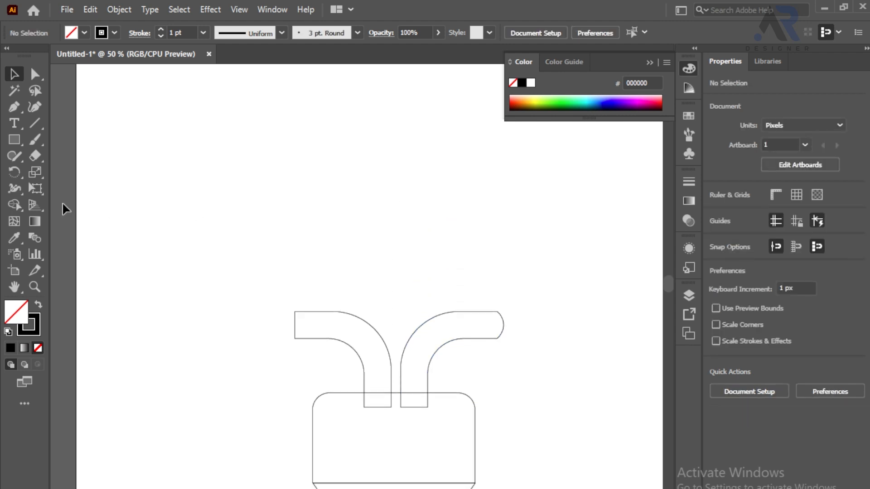
pyautogui.click(10, 141)
pyautogui.moveTo(270, 235); pyautogui.dragTo(497, 266)
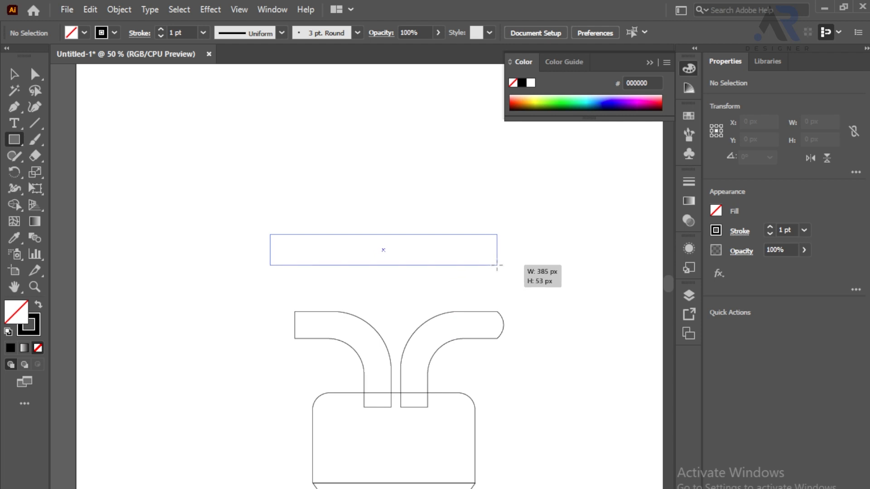
pyautogui.moveTo(496, 265); pyautogui.dragTo(441, 257)
pyautogui.click(14, 74)
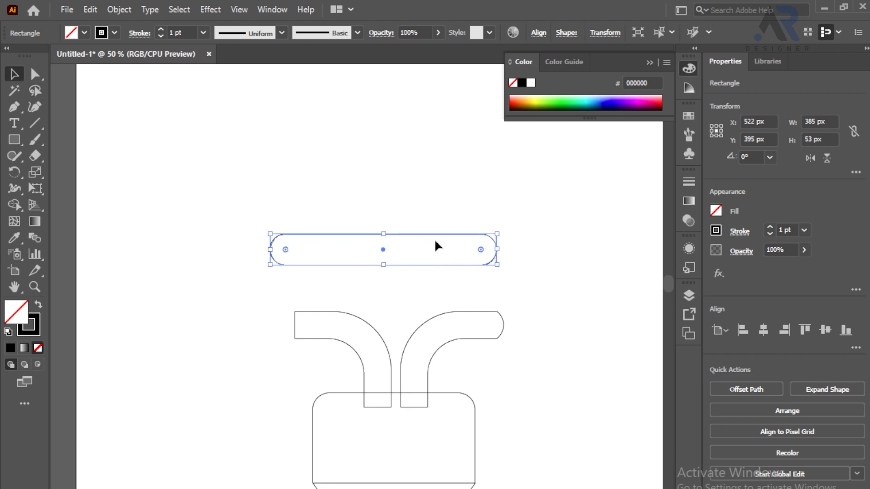
# Rotate the rounded bar to about 18° so its right end points upward.
pyautogui.hotkey('ctrl', '+')
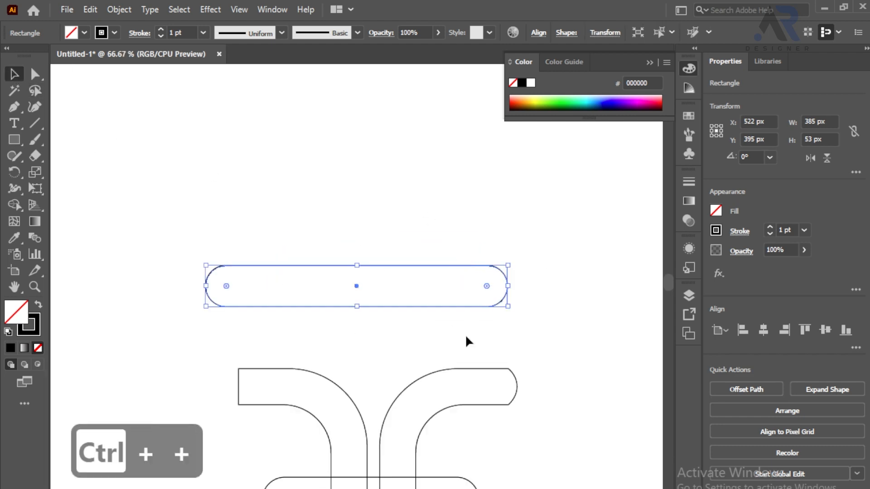
pyautogui.scroll(-3, 466, 318)
pyautogui.scroll(1, 521, 230)
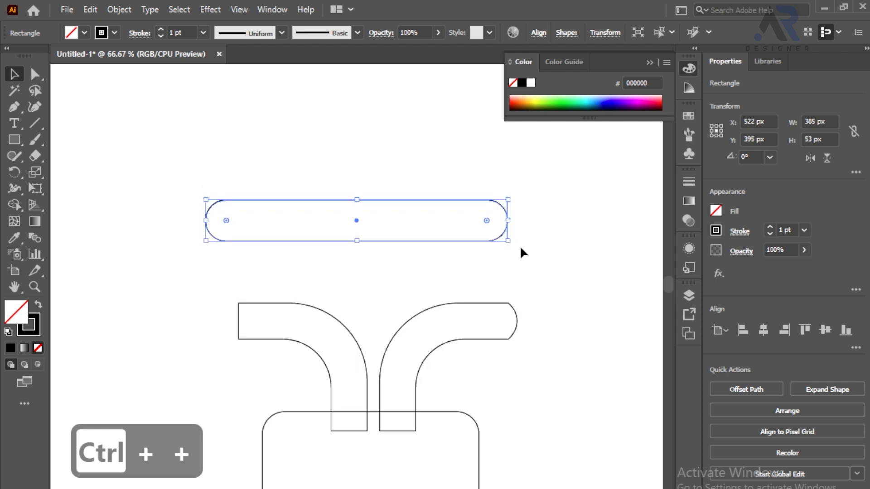
pyautogui.moveTo(515, 245); pyautogui.dragTo(559, 185)
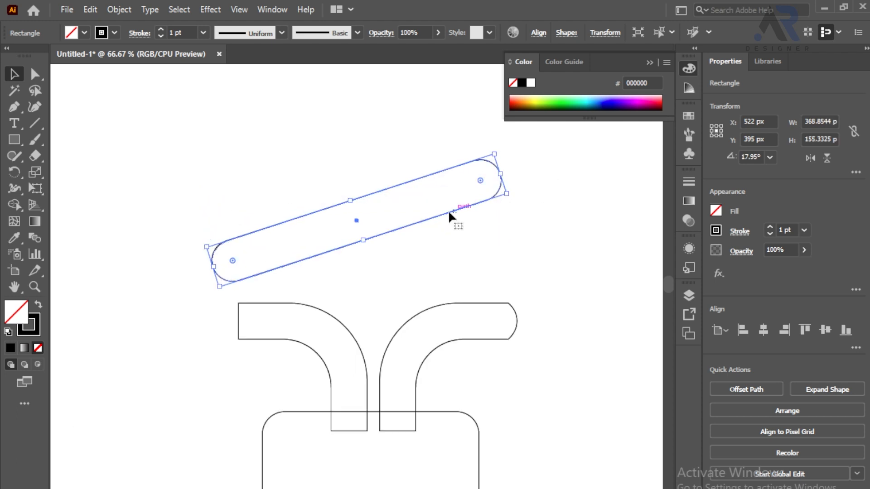
# Move the slanted bar down about 75 px and right about 19 px so its lower end covers the left tube's end.
pyautogui.moveTo(386, 233); pyautogui.dragTo(405, 293)
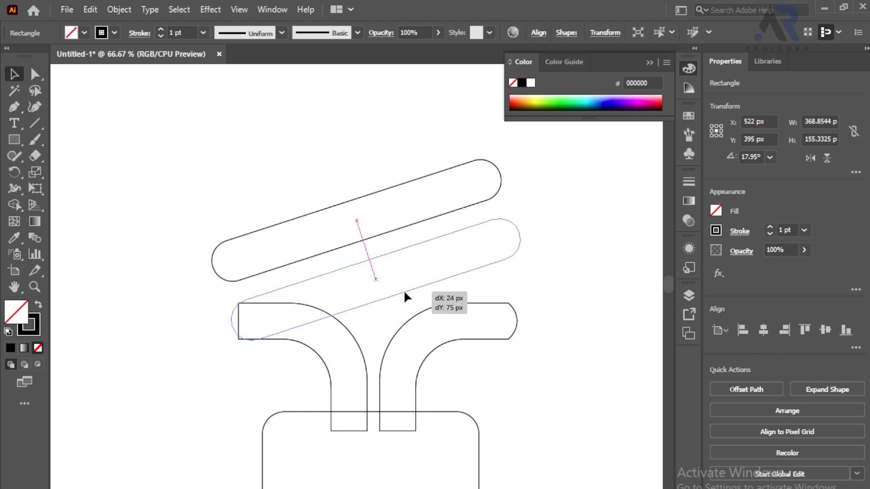
pyautogui.moveTo(405, 292); pyautogui.dragTo(405, 293)
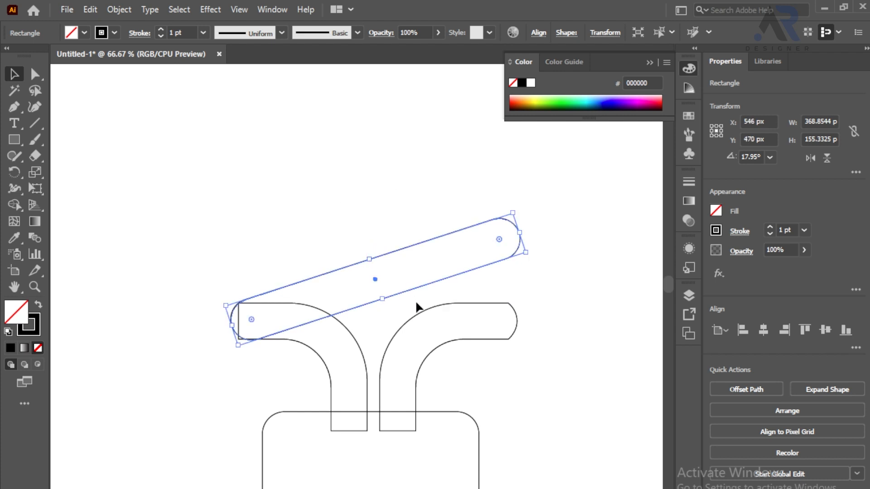
pyautogui.press('Left')
pyautogui.press('Left')
pyautogui.press('Left')
pyautogui.press('Left')
pyautogui.press('Left')
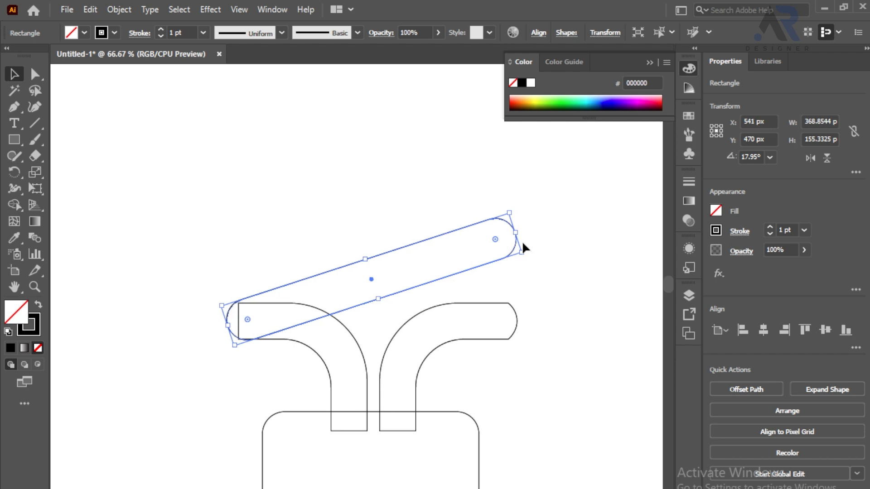
# Lengthen the slanted bar at its upper right end to about 376 px overall width and nudge it 1 px down.
pyautogui.moveTo(517, 232); pyautogui.dragTo(521, 230)
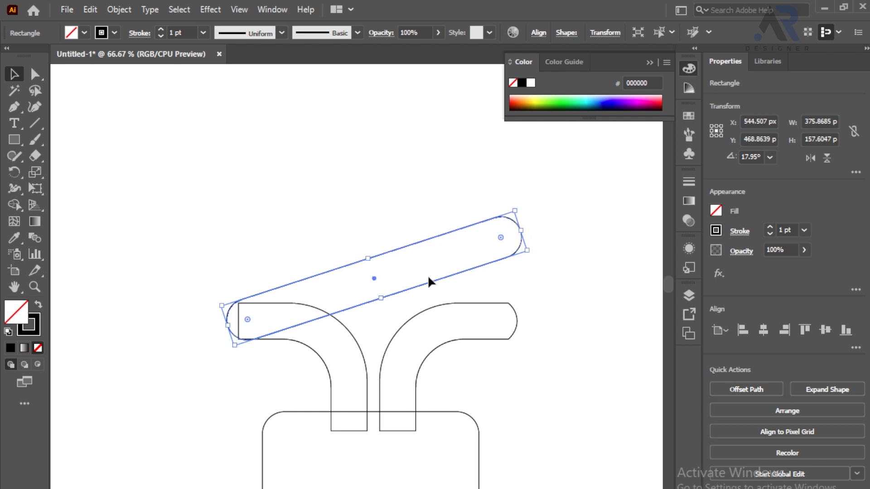
pyautogui.click(376, 222)
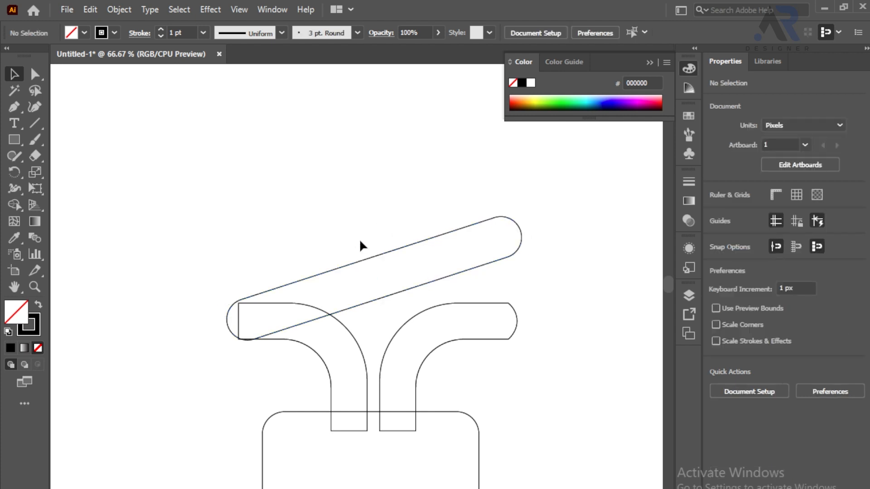
pyautogui.moveTo(359, 238); pyautogui.dragTo(383, 271)
pyautogui.press('Down')
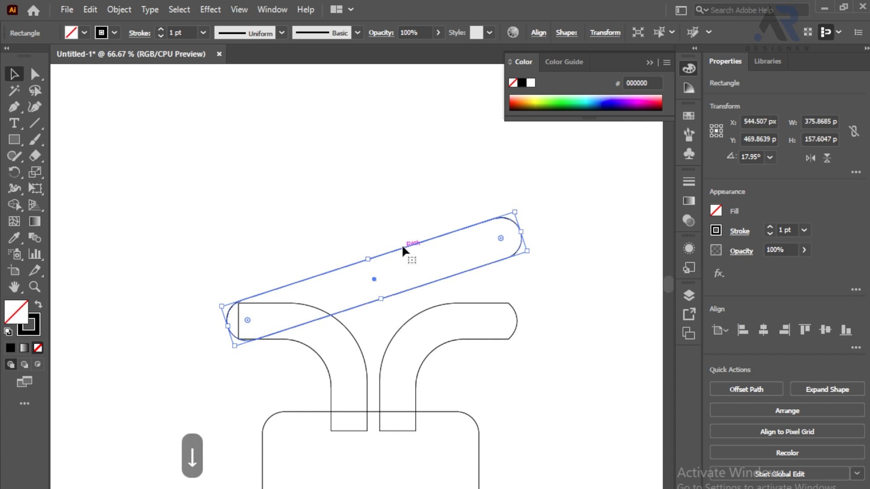
# Copy the slanted bar above the original, offset about 86 px up and 9 px to the left.
pyautogui.moveTo(402, 247); pyautogui.dragTo(395, 178)
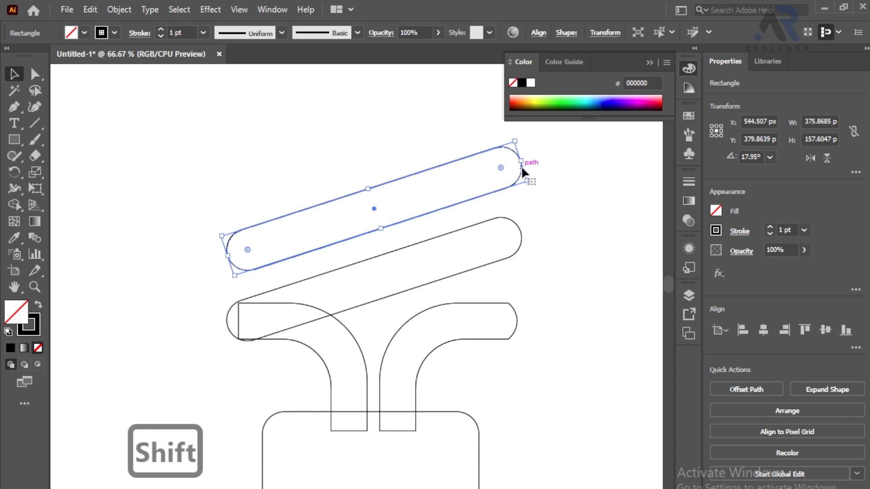
pyautogui.press('Left')
pyautogui.press('Left')
pyautogui.press('Left')
pyautogui.press('Left')
pyautogui.press('Left')
pyautogui.press('Left')
pyautogui.press('Left')
pyautogui.press('Left')
pyautogui.press('Left')
pyautogui.press('Left')
pyautogui.press('Left')
pyautogui.press('Left')
pyautogui.press('Left')
pyautogui.press('Left')
pyautogui.press('Left')
pyautogui.press('Left')
pyautogui.press('Left')
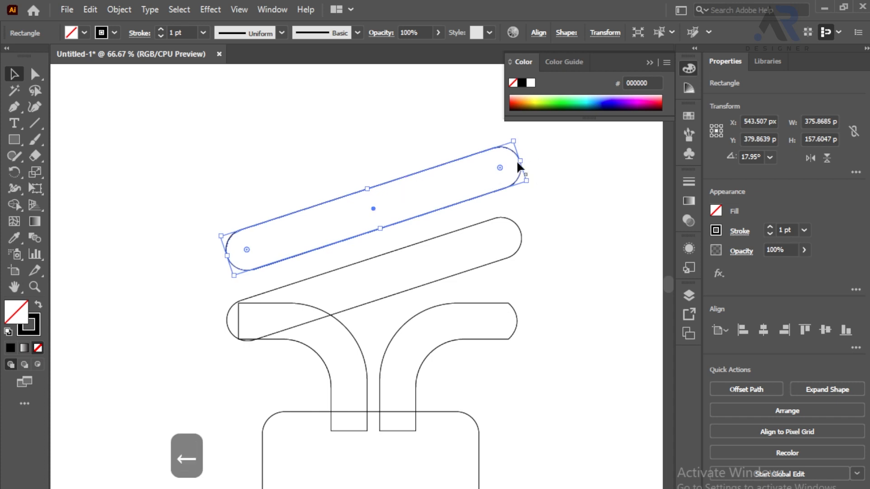
pyautogui.press('Down')
pyautogui.press('Down')
pyautogui.press('Down')
pyautogui.press('Down')
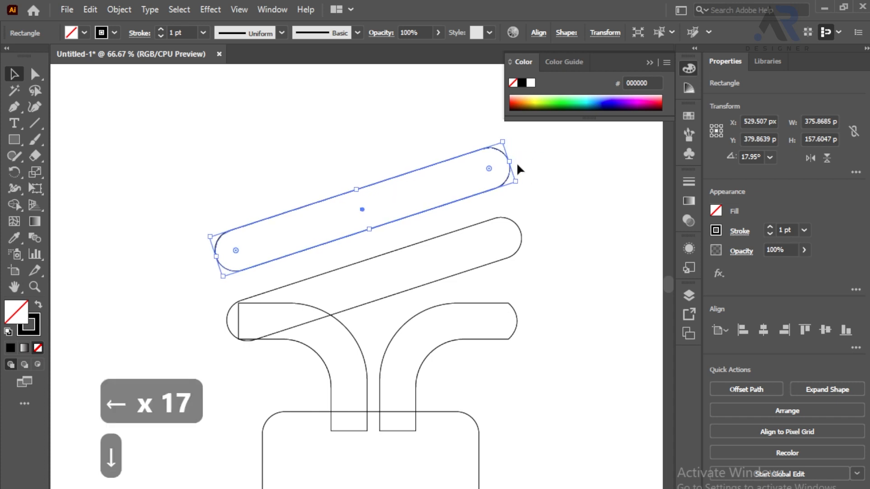
pyautogui.press('Right')
pyautogui.press('Right')
pyautogui.press('Right')
pyautogui.press('Right')
pyautogui.press('Right')
pyautogui.press('Right')
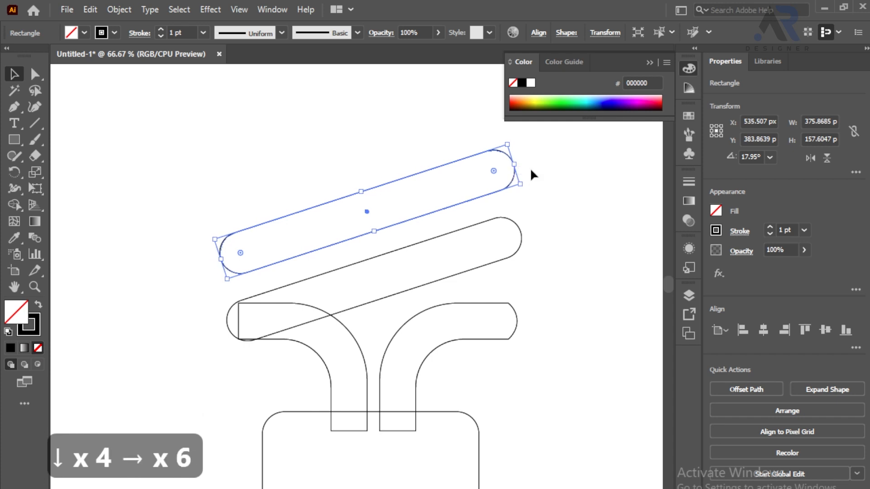
# Duplicate the second slanted bar about 89 px straight up and shorten the copy at its upper right end to about 310 px overall width.
pyautogui.click(479, 237)
pyautogui.moveTo(377, 157); pyautogui.dragTo(426, 146)
pyautogui.scroll(4, 456, 200)
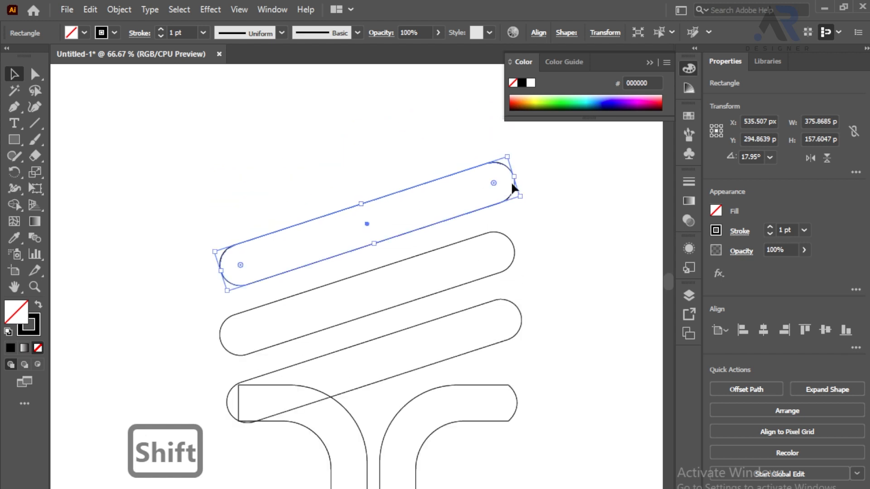
pyautogui.moveTo(517, 176); pyautogui.dragTo(452, 198)
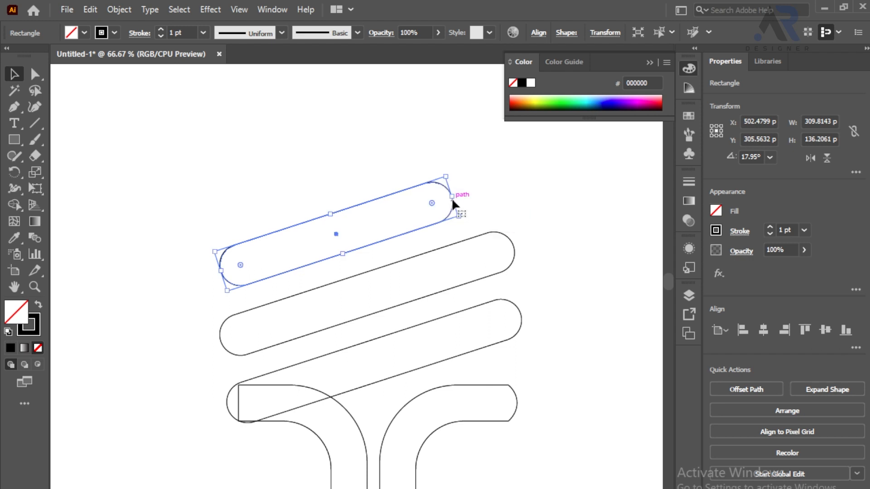
pyautogui.click(534, 196)
# Merge the lowest slanted bar with the left curved tube into one shape using the Shape Builder.
pyautogui.scroll(-1, 542, 262)
pyautogui.hotkey('ctrl', '-')
pyautogui.hotkey('ctrl', '-')
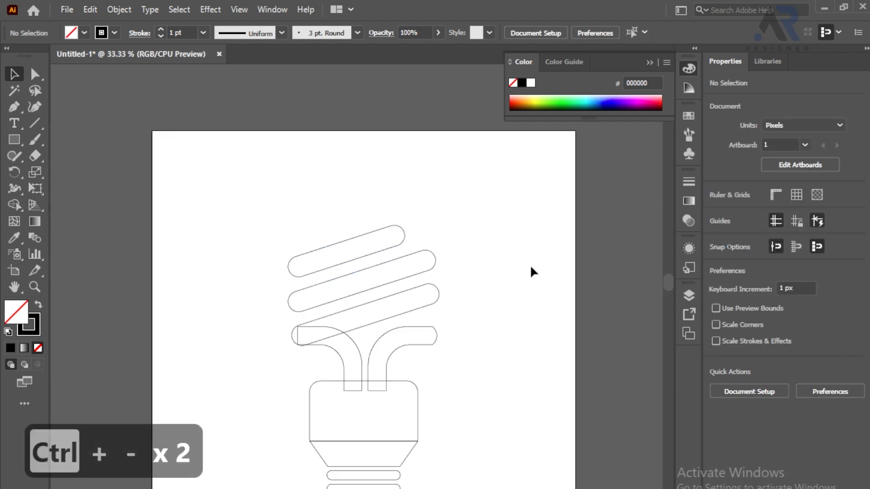
pyautogui.hotkey('ctrl', '+')
pyautogui.scroll(-5, 516, 307)
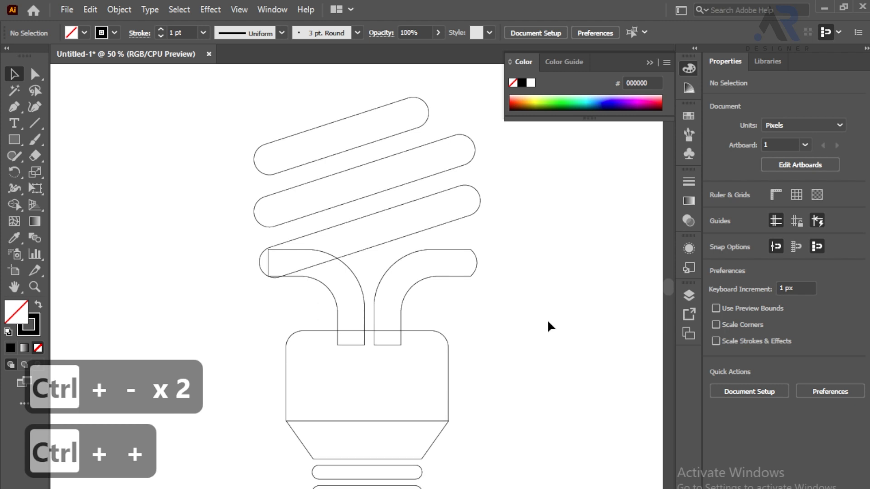
pyautogui.moveTo(214, 232)
pyautogui.mouseDown()
pyautogui.moveTo(312, 268)
pyautogui.moveTo(319, 261)
pyautogui.moveTo(262, 237)
pyautogui.mouseUp()
pyautogui.click(18, 205)
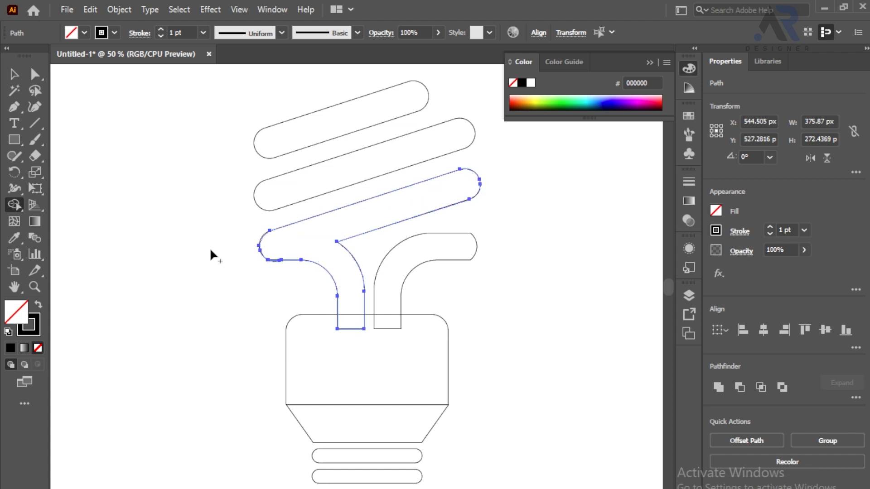
pyautogui.click(13, 74)
pyautogui.click(116, 208)
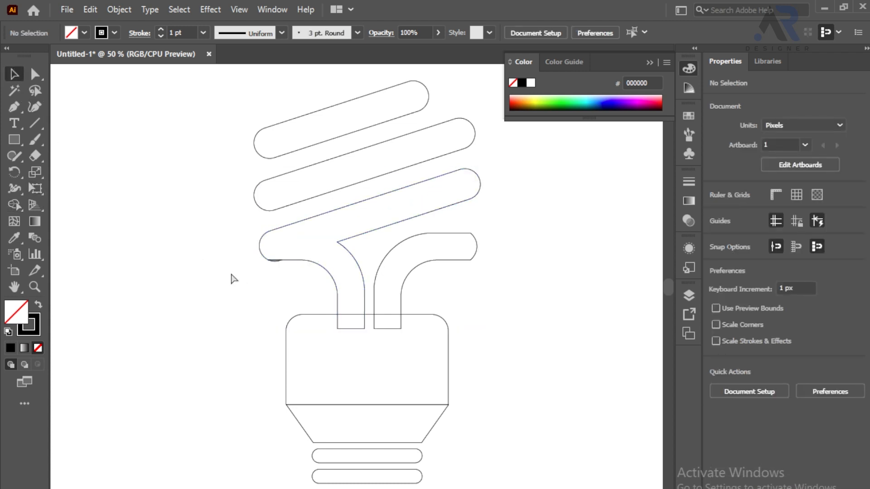
# Delete the small leftover sliver under the rounded joint of the merged bar and left tube.
pyautogui.hotkey('ctrl', '+')
pyautogui.hotkey('ctrl', '+')
pyautogui.hotkey('ctrl', '+')
pyautogui.hotkey('ctrl', '+')
pyautogui.moveTo(84, 229); pyautogui.dragTo(358, 296)
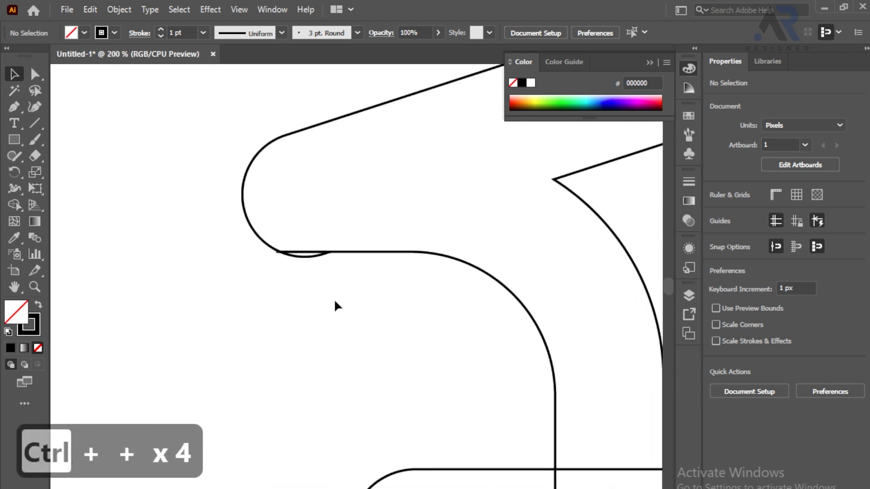
pyautogui.click(308, 257)
pyautogui.press('Delete')
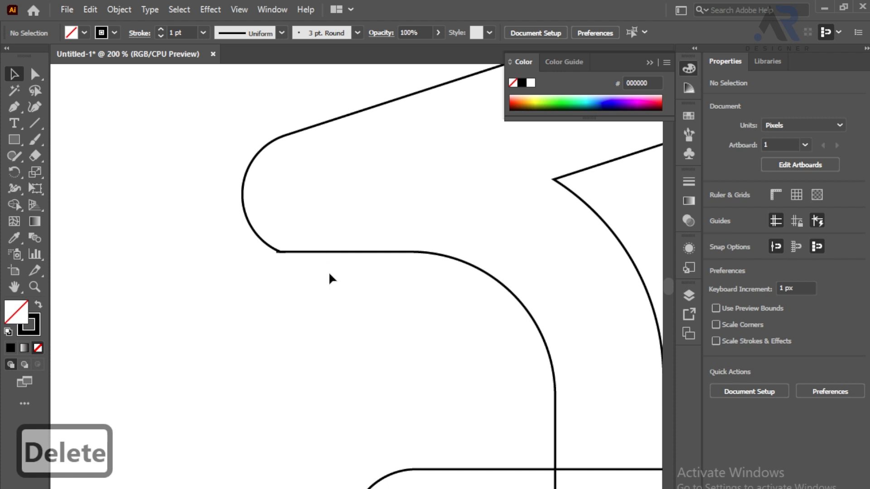
# Swap fill and stroke on all the bulb's shapes so they have a solid black fill and no stroke.
pyautogui.hotkey('ctrl', '-')
pyautogui.hotkey('ctrl', '-')
pyautogui.hotkey('ctrl', '-')
pyautogui.hotkey('ctrl', '-')
pyautogui.hotkey('ctrl', '-')
pyautogui.hotkey('ctrl', '0')
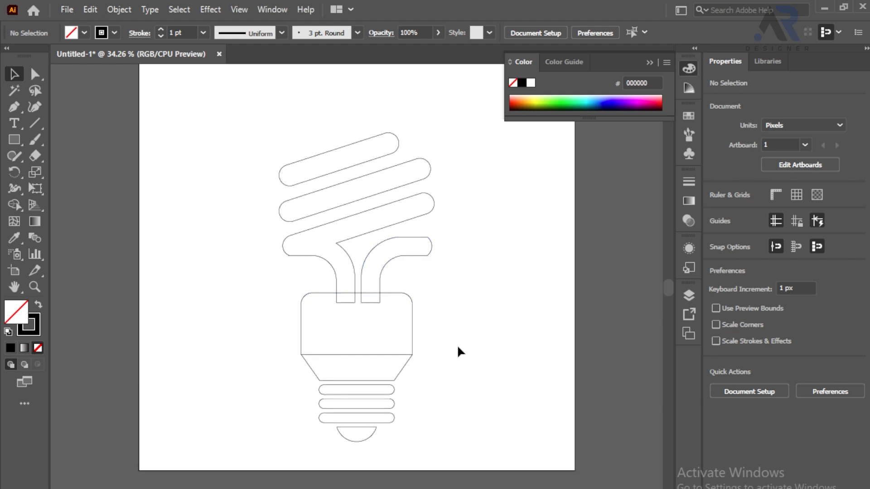
pyautogui.moveTo(342, 121); pyautogui.dragTo(399, 448)
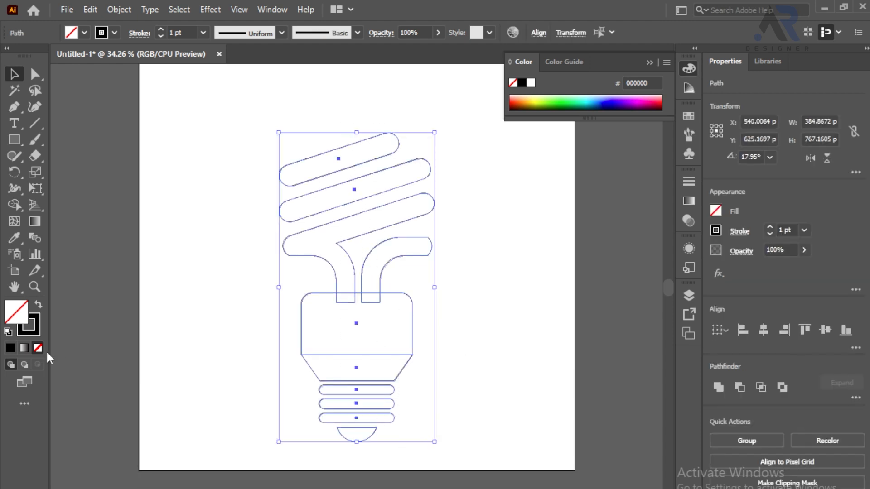
pyautogui.click(38, 305)
pyautogui.click(148, 287)
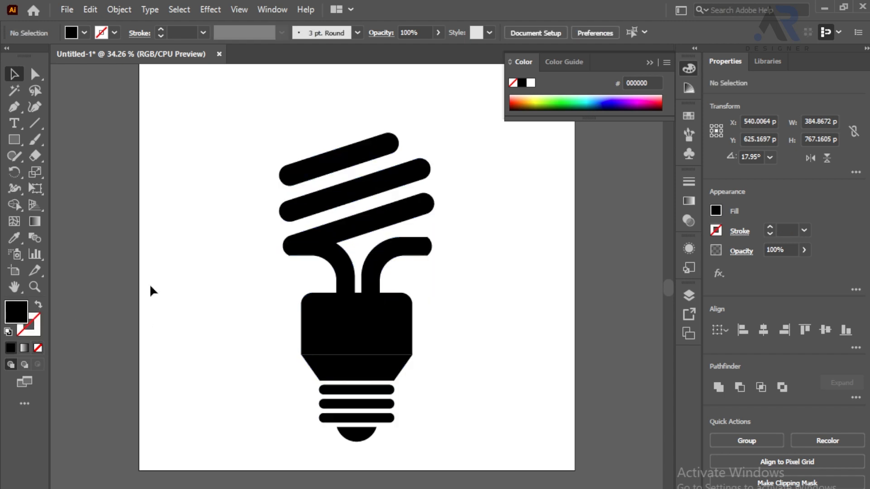
pyautogui.scroll(2, 524, 304)
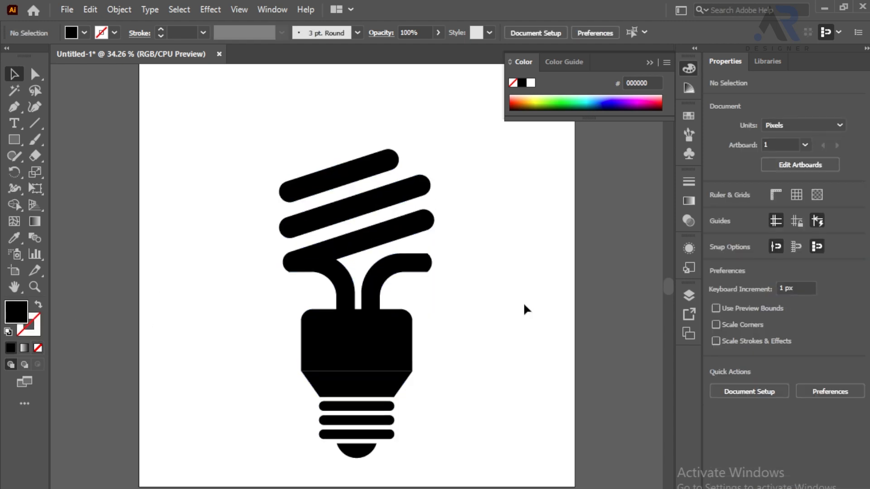